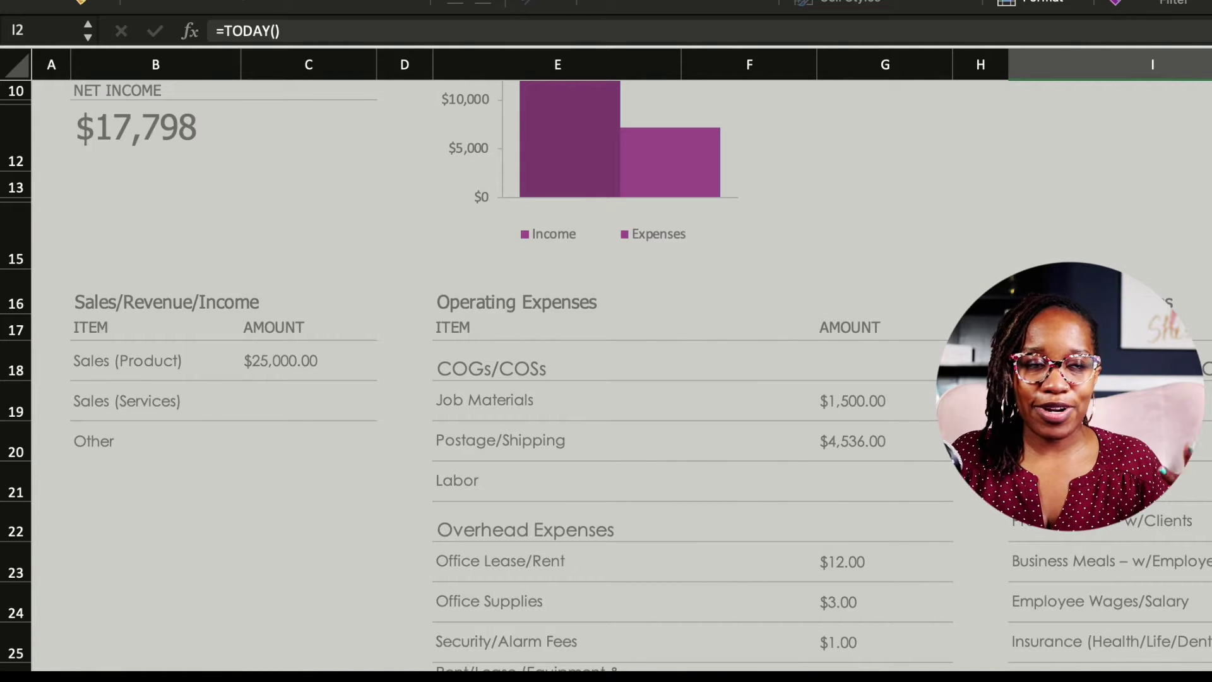
Inspect the Sales (Product) amount and the Job Materials amount under COGs/COSs, including the cell contents behind them.
{"action": "left_click", "coordinate": [308, 361]}
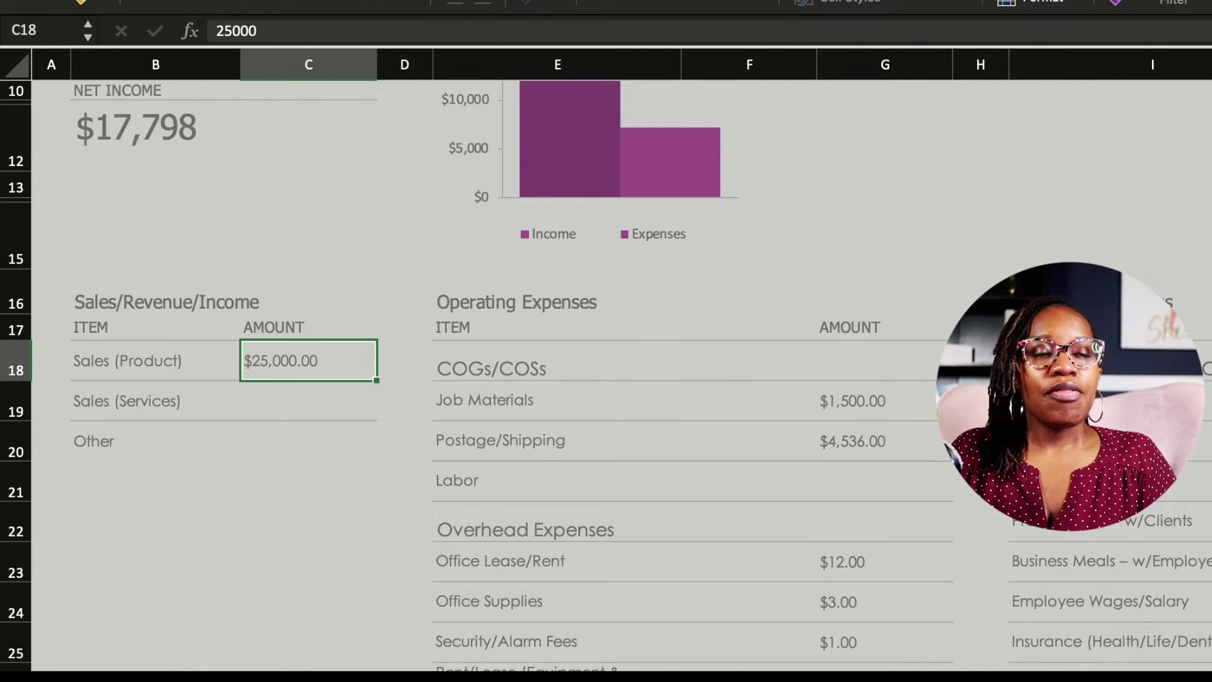
{"action": "scroll", "coordinate": [606, 375], "scroll_direction": "down", "scroll_amount": 1}
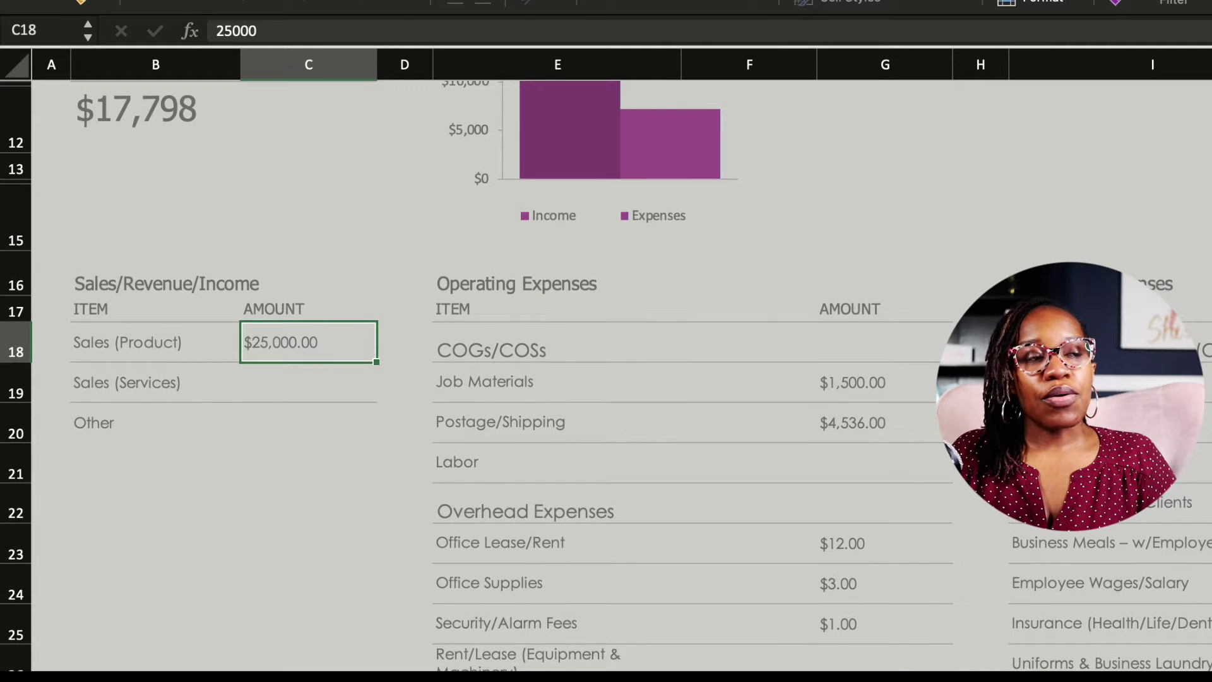
{"action": "scroll", "coordinate": [606, 376], "scroll_direction": "down", "scroll_amount": 1}
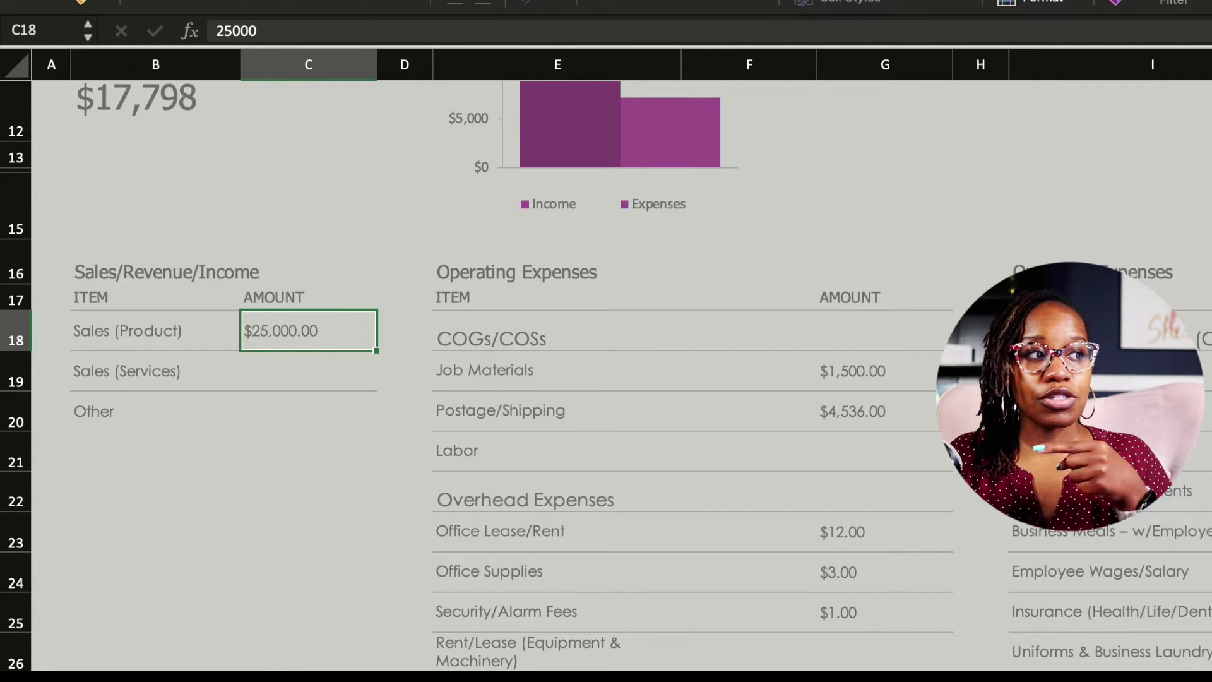
{"action": "scroll", "coordinate": [606, 375], "scroll_direction": "down", "scroll_amount": 1}
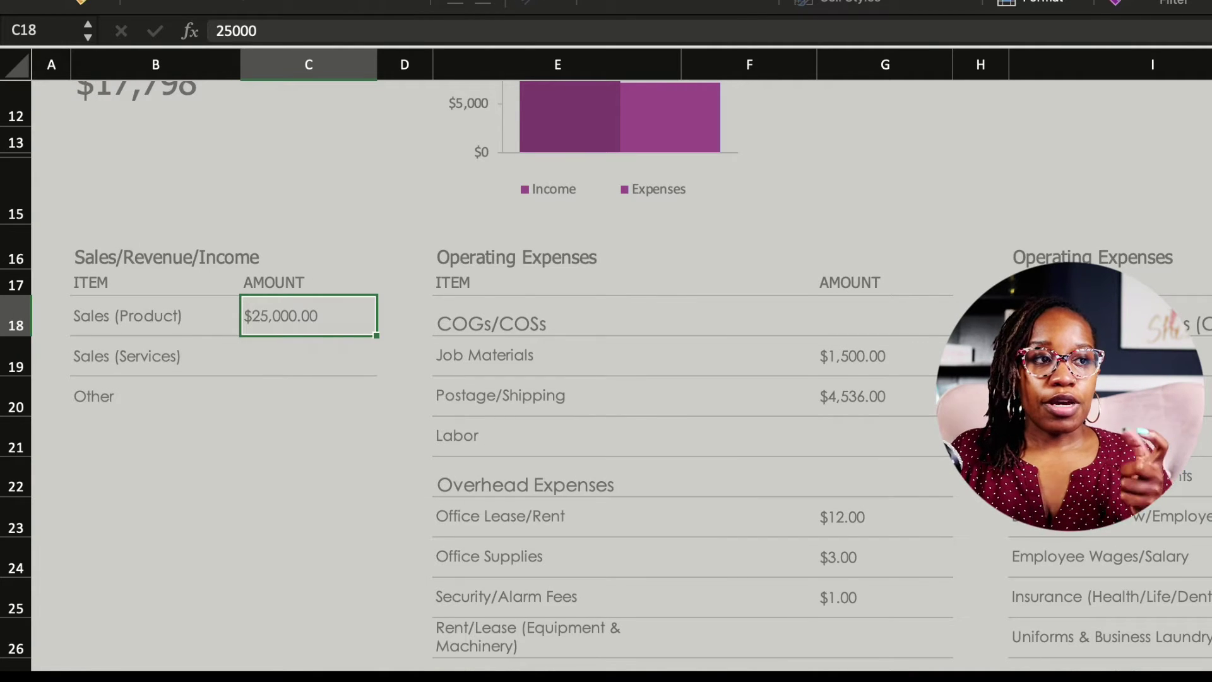
{"action": "scroll", "coordinate": [605, 379], "scroll_direction": "down", "scroll_amount": 1}
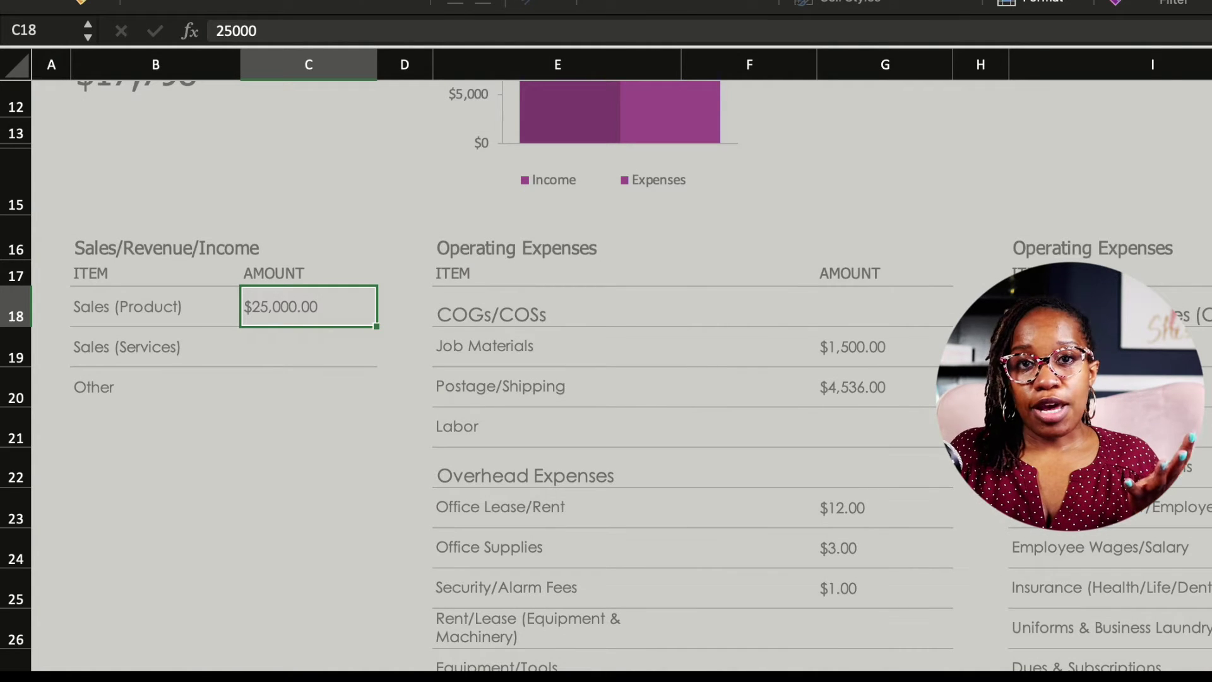
{"action": "left_click", "coordinate": [555, 346]}
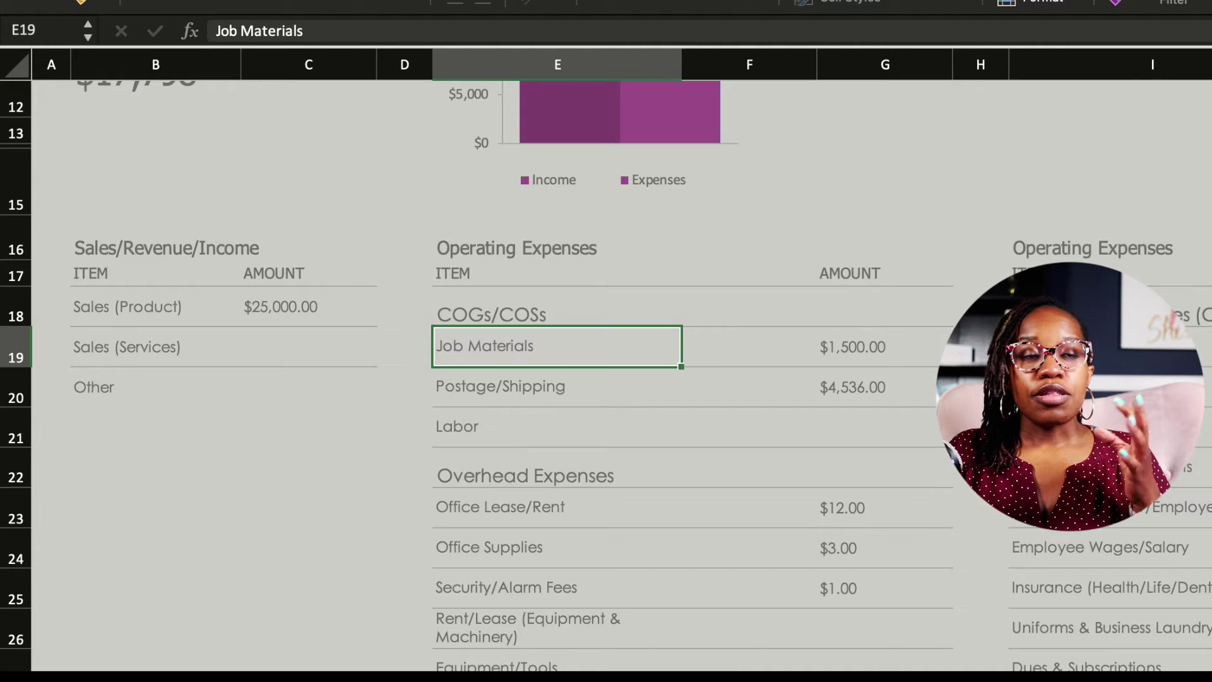
{"action": "left_click", "coordinate": [884, 347]}
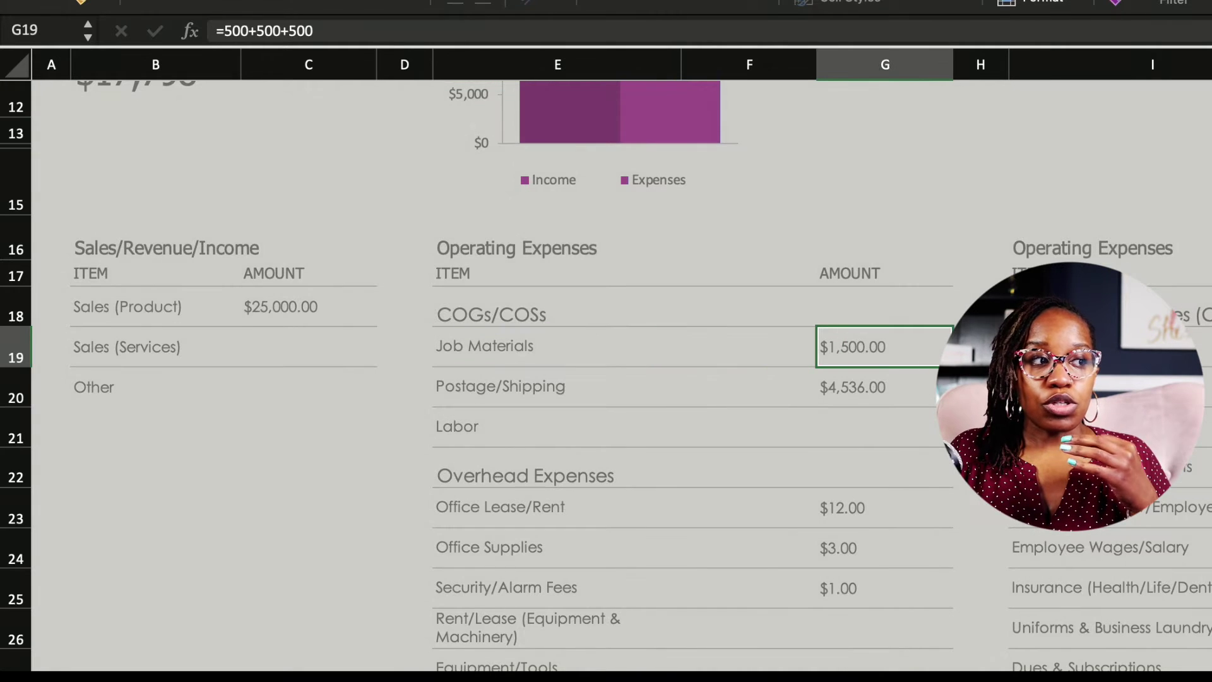
Review the COGs/COSs and Overhead Expenses line items, and the income, expenses and net income summary with its chart.
{"action": "scroll", "coordinate": [606, 379], "scroll_direction": "down", "scroll_amount": 1}
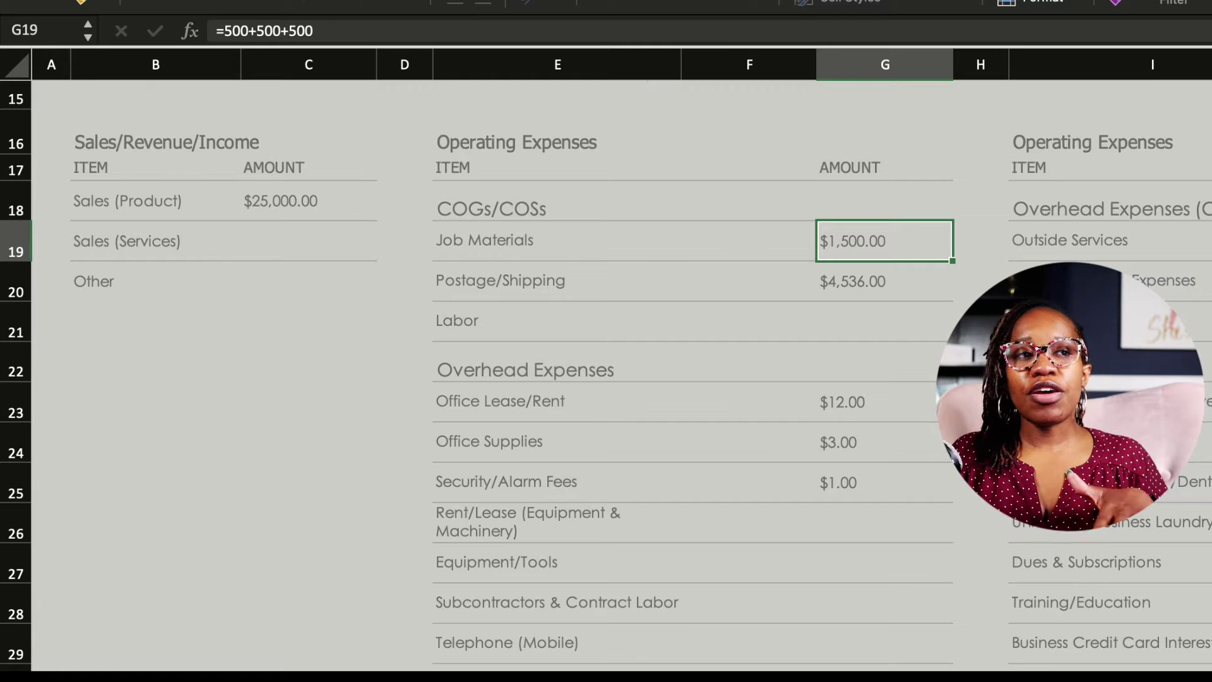
{"action": "scroll", "coordinate": [606, 378], "scroll_direction": "down", "scroll_amount": 2}
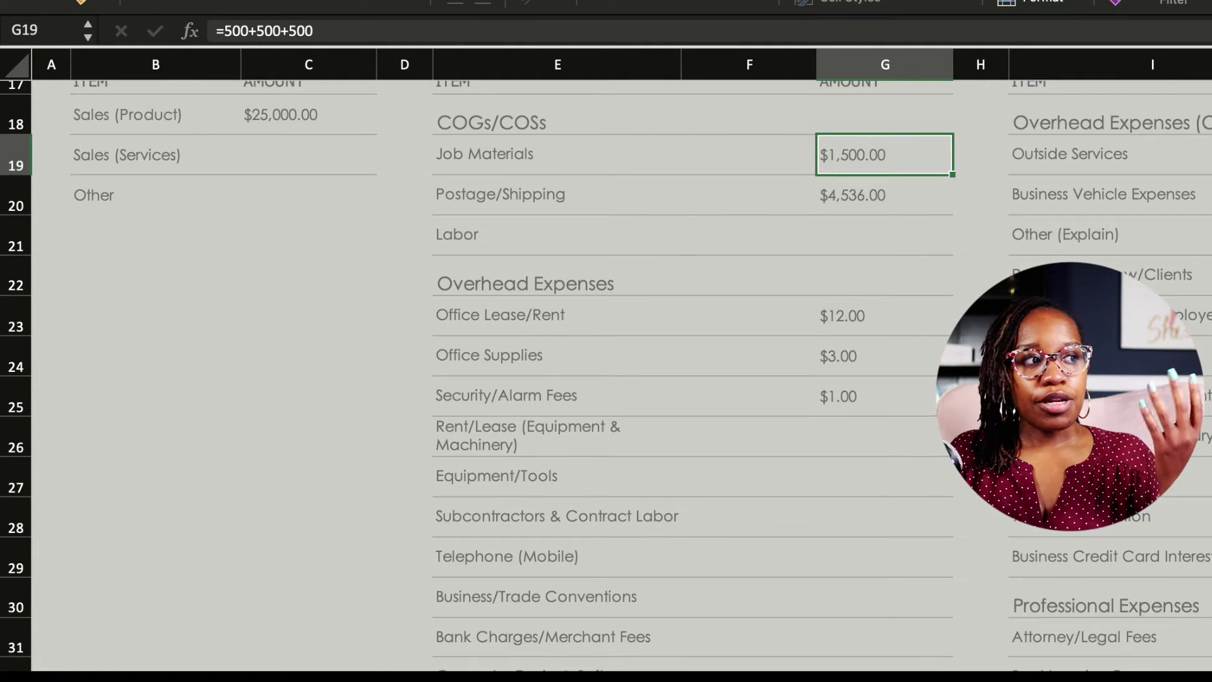
{"action": "scroll", "coordinate": [606, 379], "scroll_direction": "down", "scroll_amount": 1}
{"action": "scroll", "coordinate": [606, 378], "scroll_direction": "down", "scroll_amount": 4}
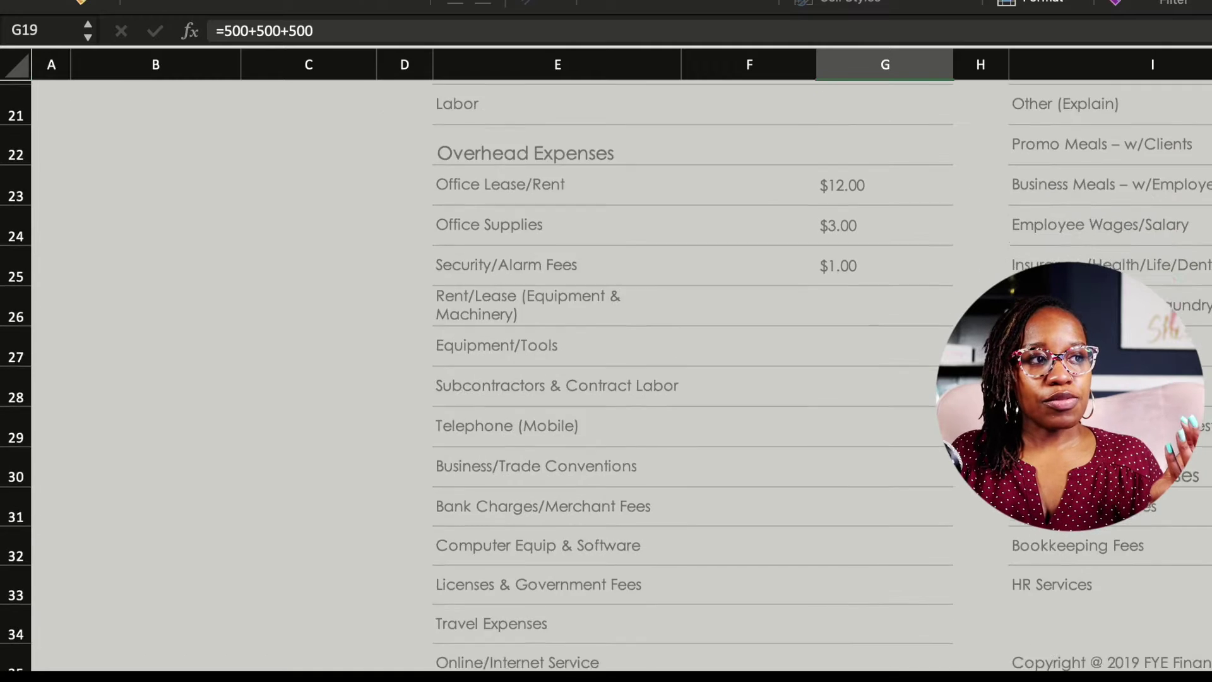
{"action": "scroll", "coordinate": [606, 379], "scroll_direction": "up", "scroll_amount": 3}
{"action": "scroll", "coordinate": [606, 379], "scroll_direction": "up", "scroll_amount": 4}
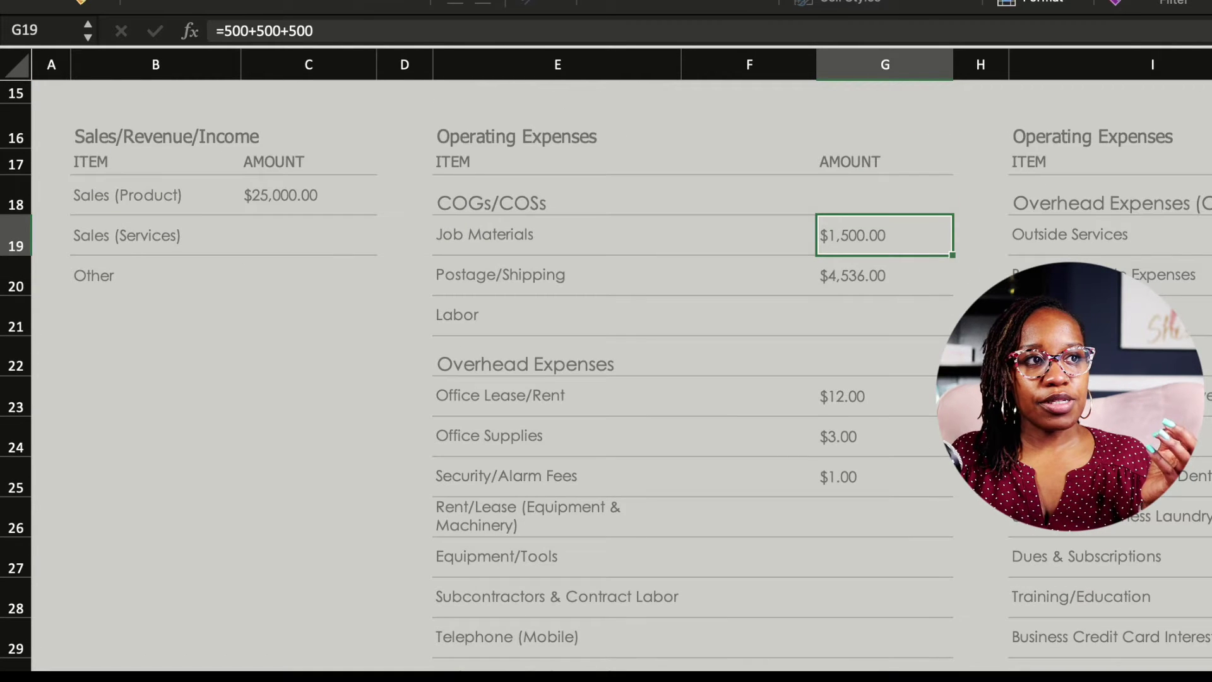
{"action": "scroll", "coordinate": [606, 379], "scroll_direction": "down", "scroll_amount": 1}
{"action": "scroll", "coordinate": [606, 379], "scroll_direction": "down", "scroll_amount": 5}
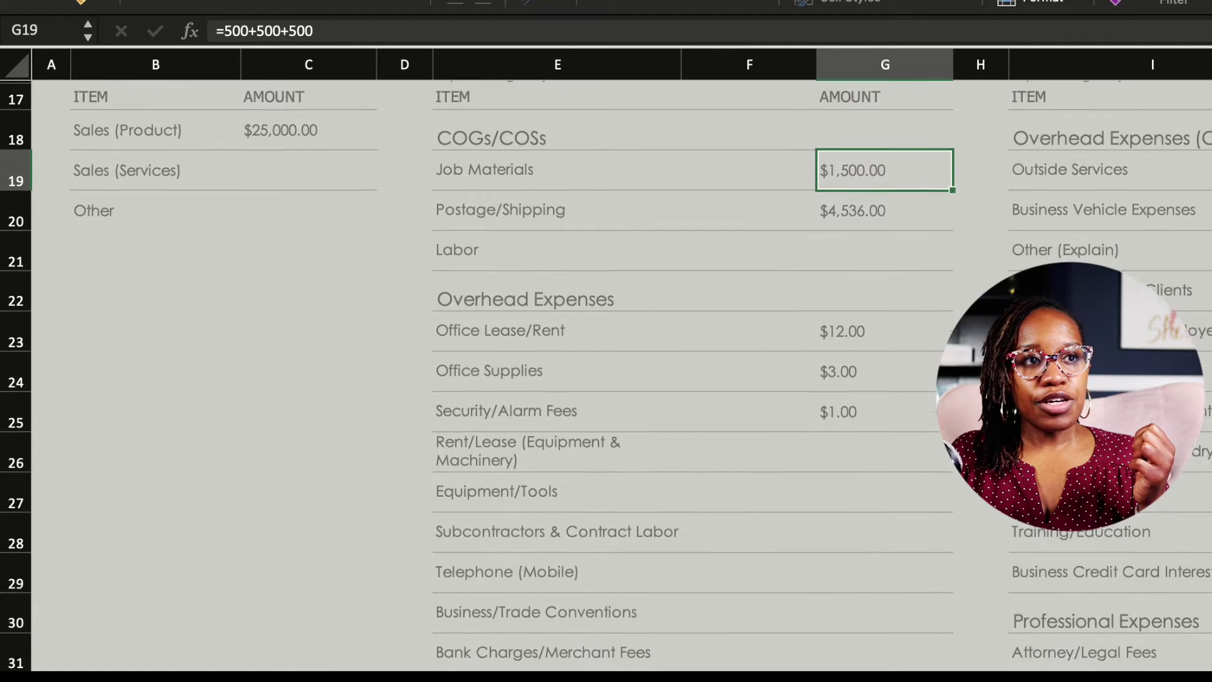
{"action": "scroll", "coordinate": [605, 379], "scroll_direction": "down", "scroll_amount": 1}
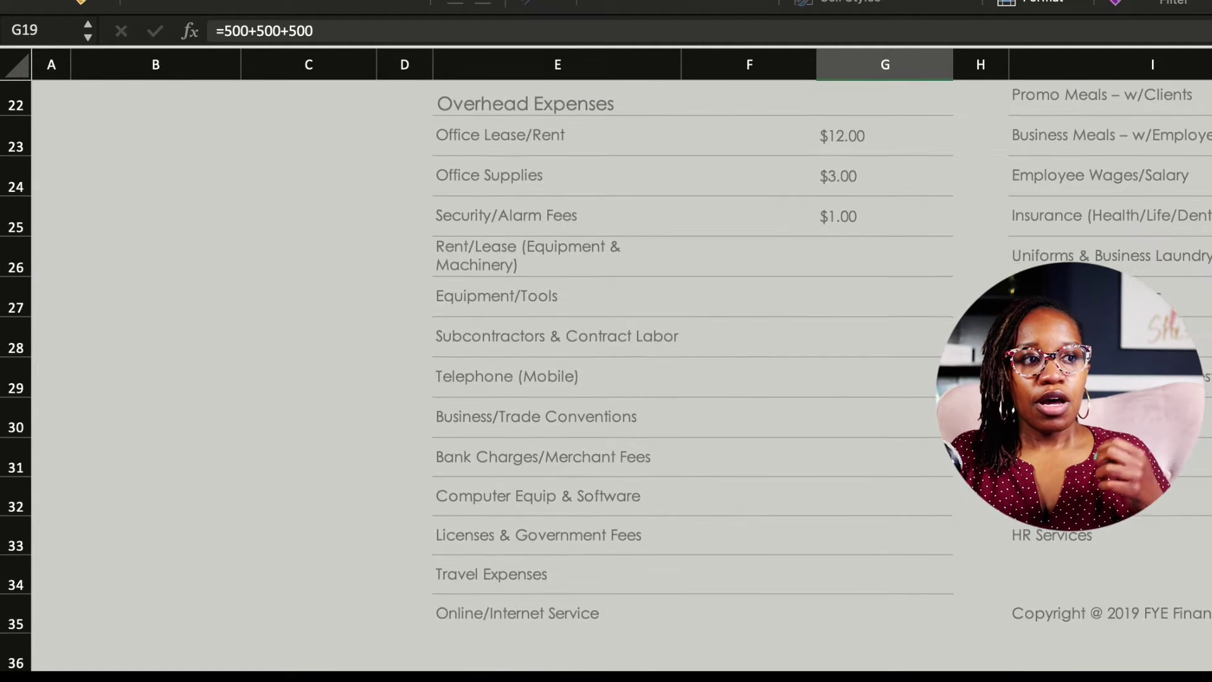
{"action": "scroll", "coordinate": [606, 378], "scroll_direction": "up", "scroll_amount": 4}
{"action": "scroll", "coordinate": [606, 379], "scroll_direction": "up", "scroll_amount": 6}
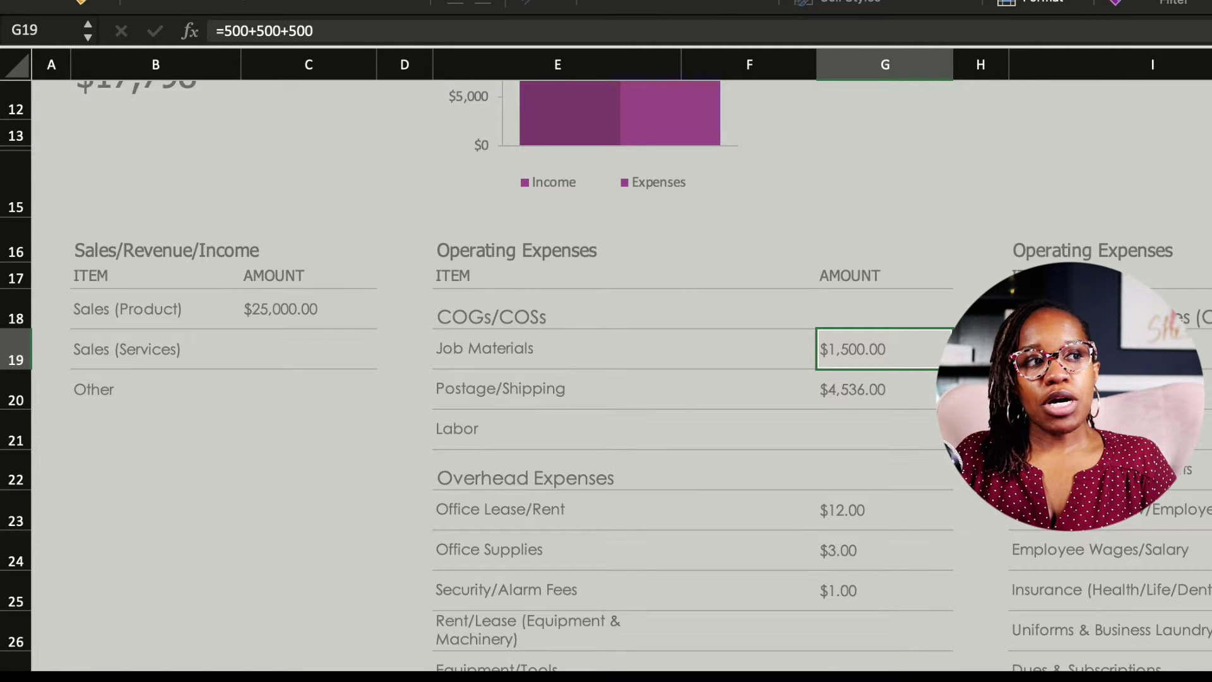
{"action": "scroll", "coordinate": [606, 379], "scroll_direction": "up", "scroll_amount": 8}
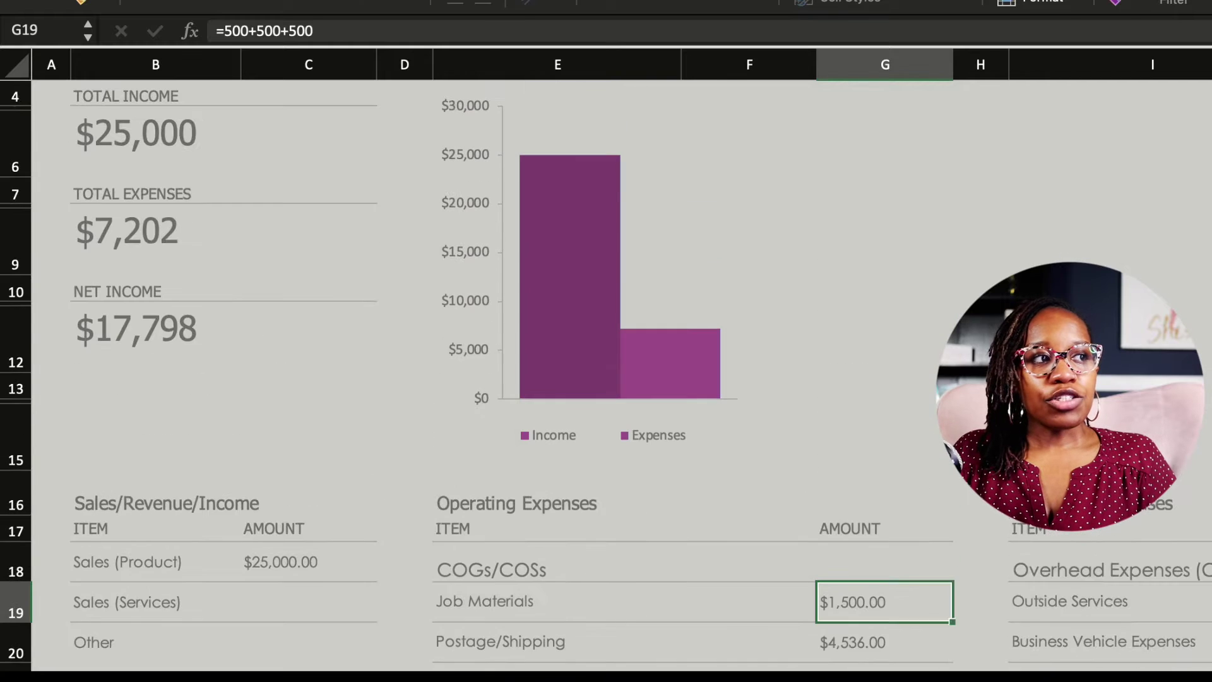
{"action": "scroll", "coordinate": [606, 379], "scroll_direction": "up", "scroll_amount": 1}
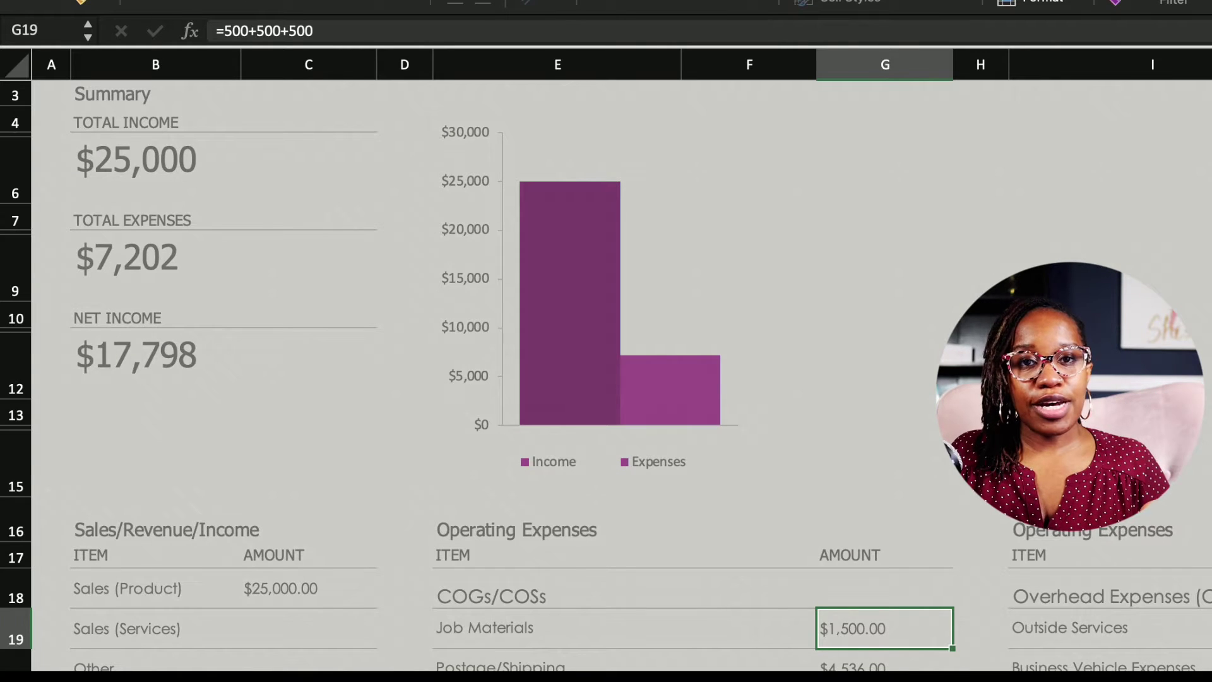
Set the Sales (Product) amount in cell C18 to 50000 and check the summary and chart.
{"action": "scroll", "coordinate": [606, 375], "scroll_direction": "down", "scroll_amount": 2}
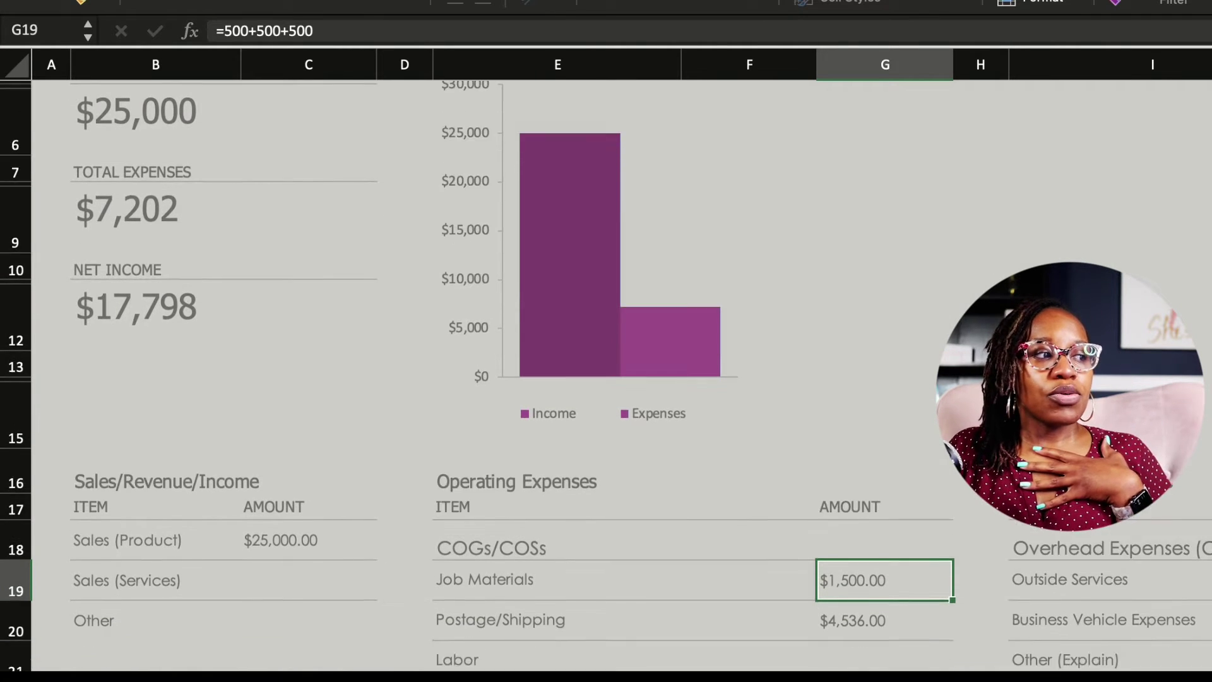
{"action": "left_click", "coordinate": [308, 539]}
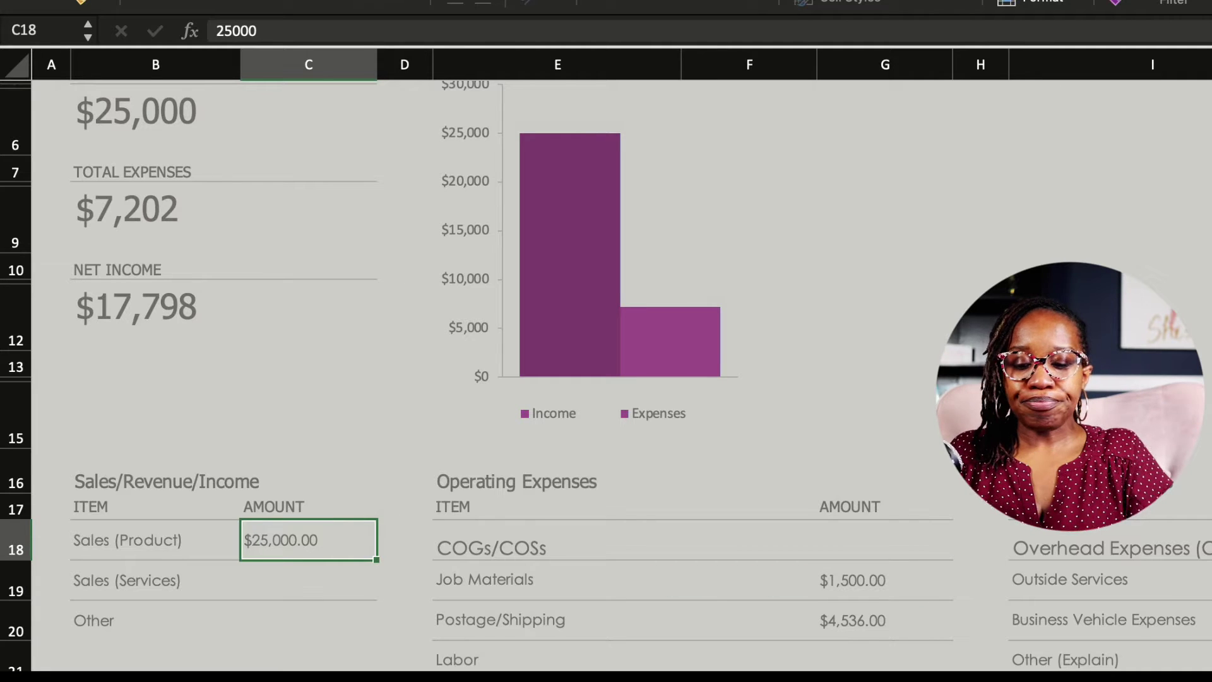
{"action": "type", "text": "50000"}
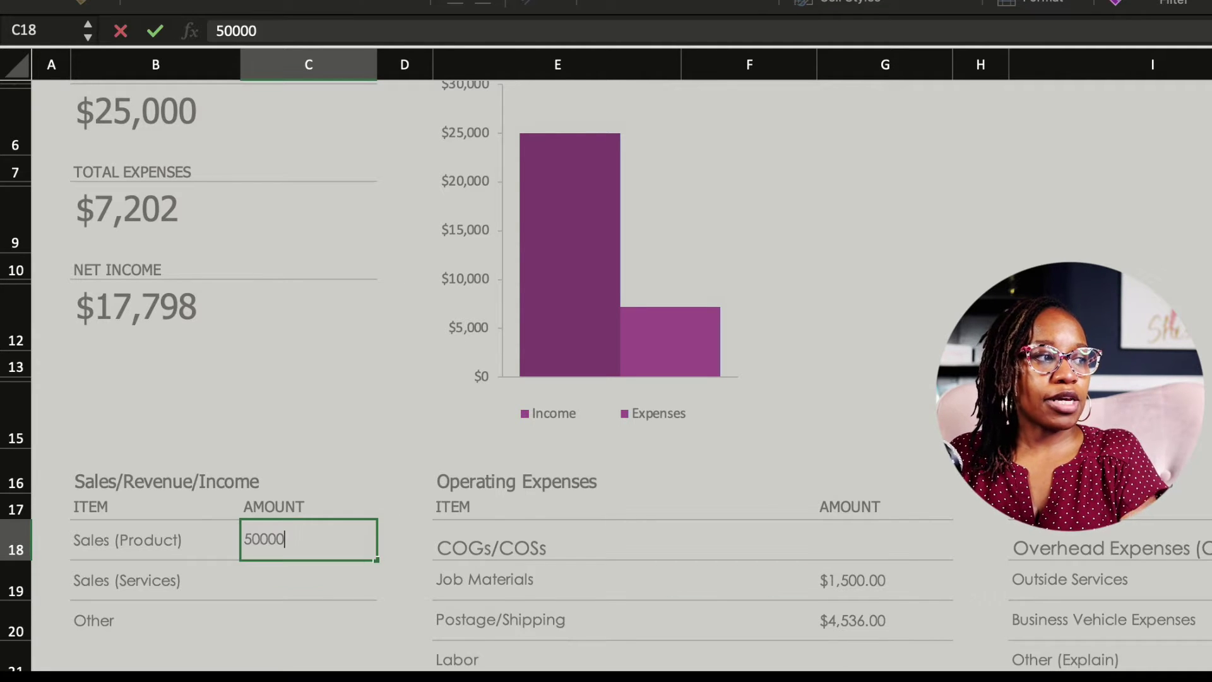
{"action": "key", "text": "Return"}
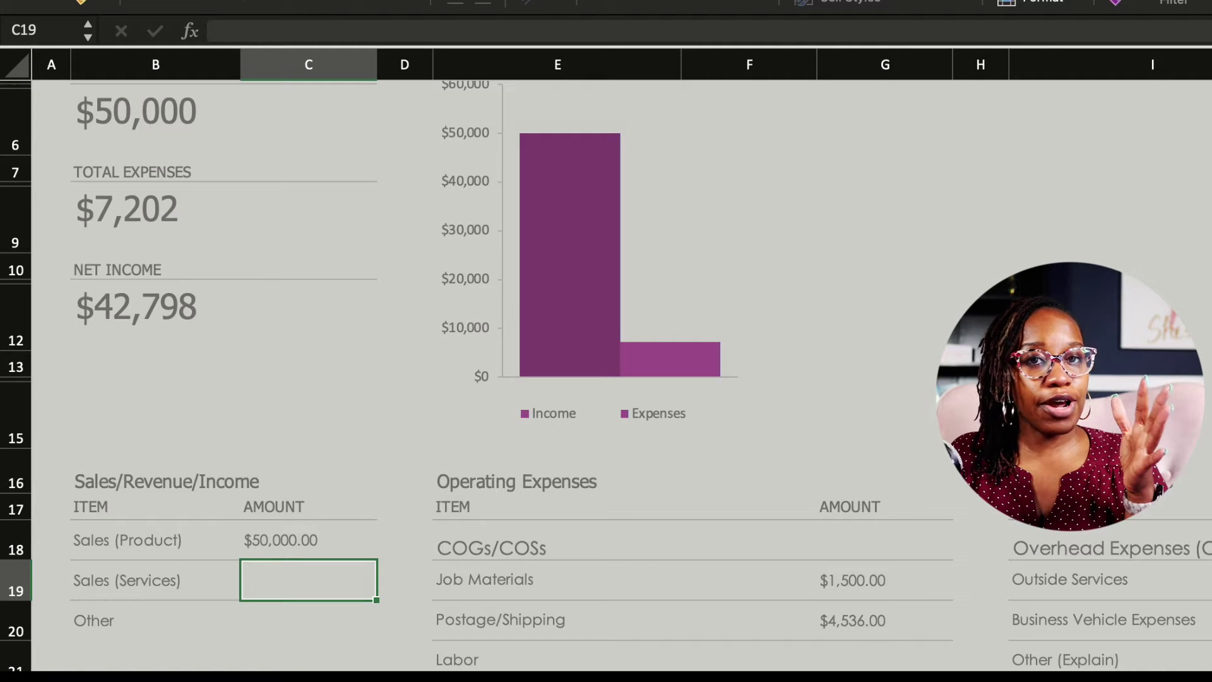
{"action": "scroll", "coordinate": [606, 376], "scroll_direction": "up", "scroll_amount": 3}
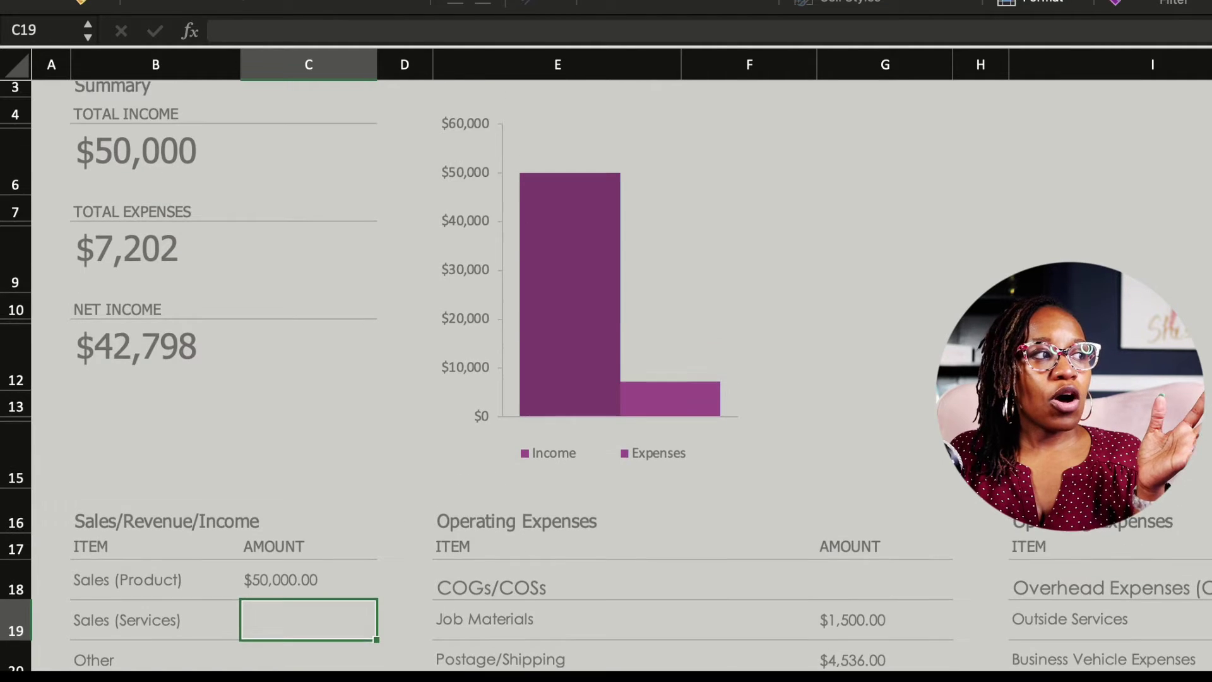
{"action": "scroll", "coordinate": [606, 376], "scroll_direction": "up", "scroll_amount": 2}
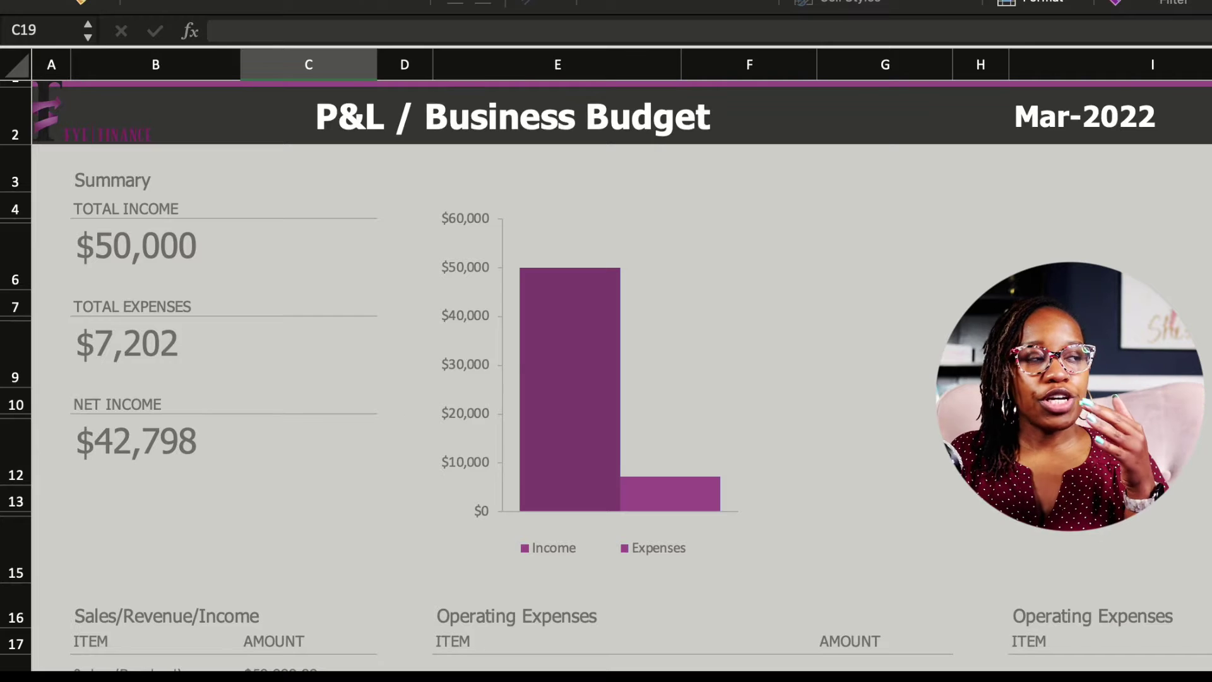
Replace the Job Materials amount in cell G19 with 500.
{"action": "scroll", "coordinate": [606, 376], "scroll_direction": "down", "scroll_amount": 1}
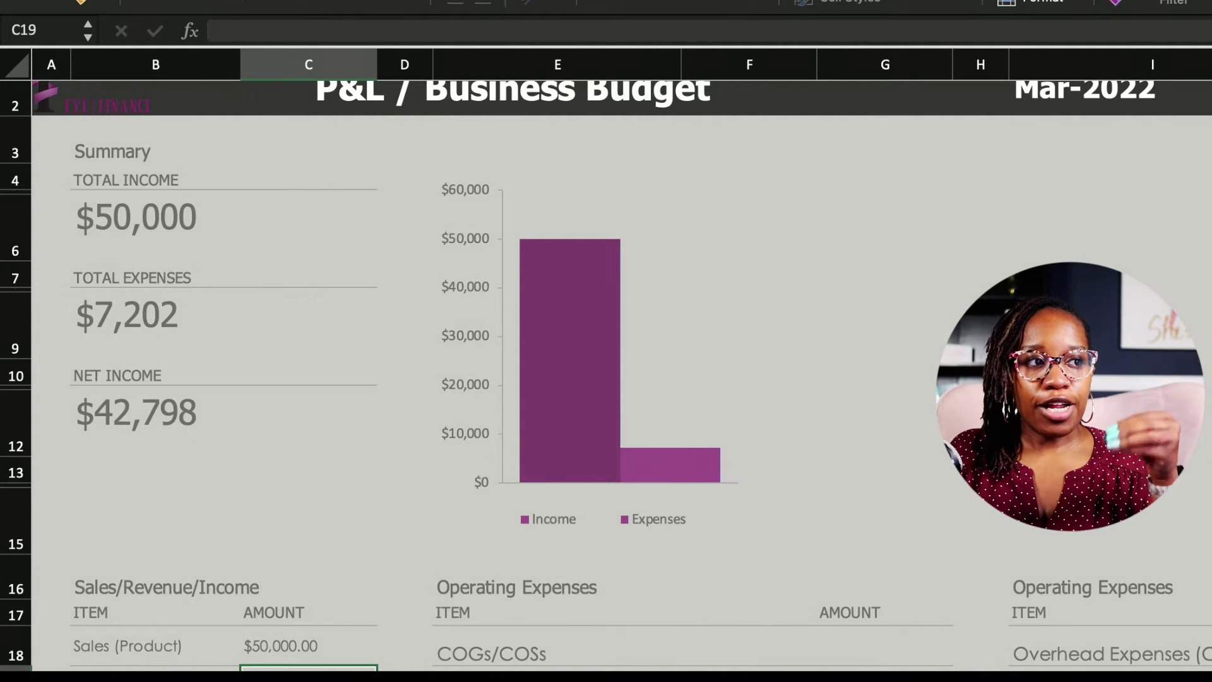
{"action": "scroll", "coordinate": [606, 376], "scroll_direction": "down", "scroll_amount": 2}
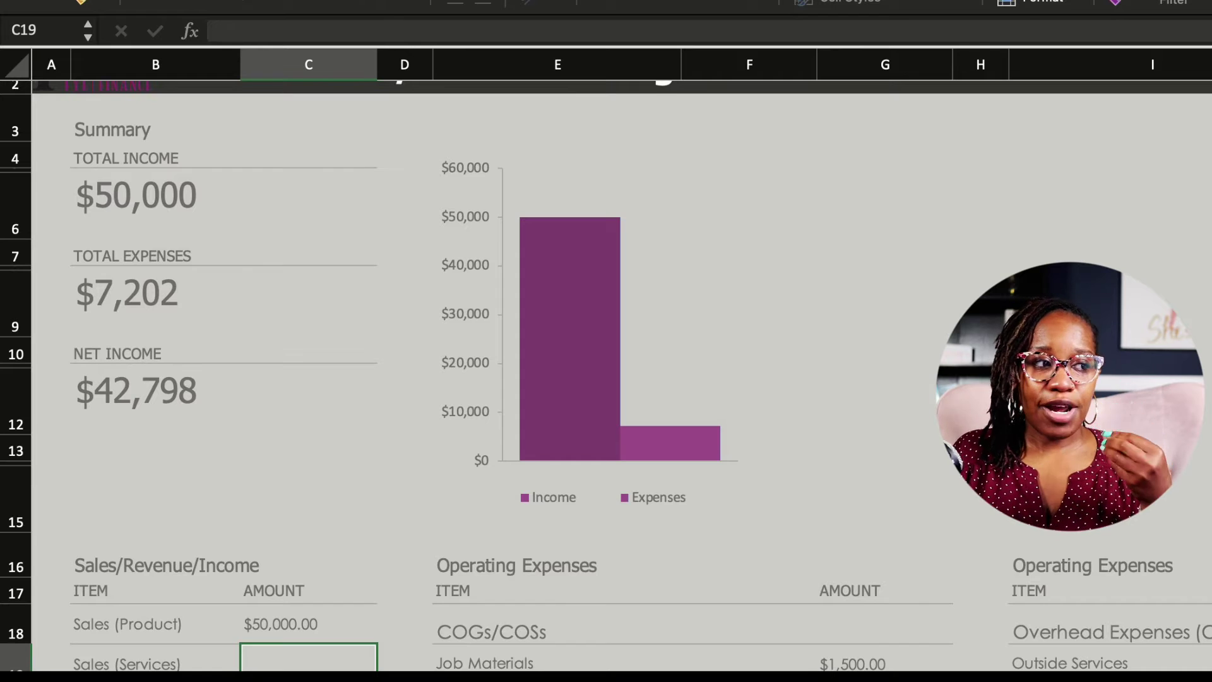
{"action": "scroll", "coordinate": [606, 375], "scroll_direction": "down", "scroll_amount": 5}
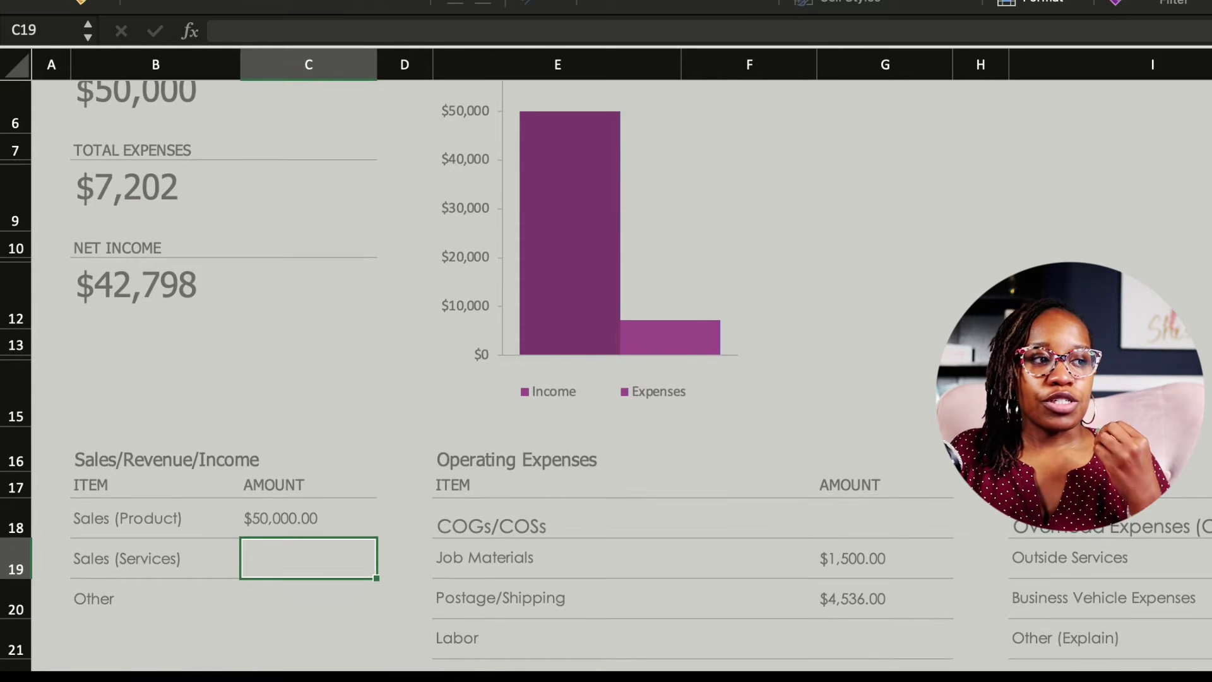
{"action": "left_click", "coordinate": [884, 558]}
{"action": "type", "text": "500"}
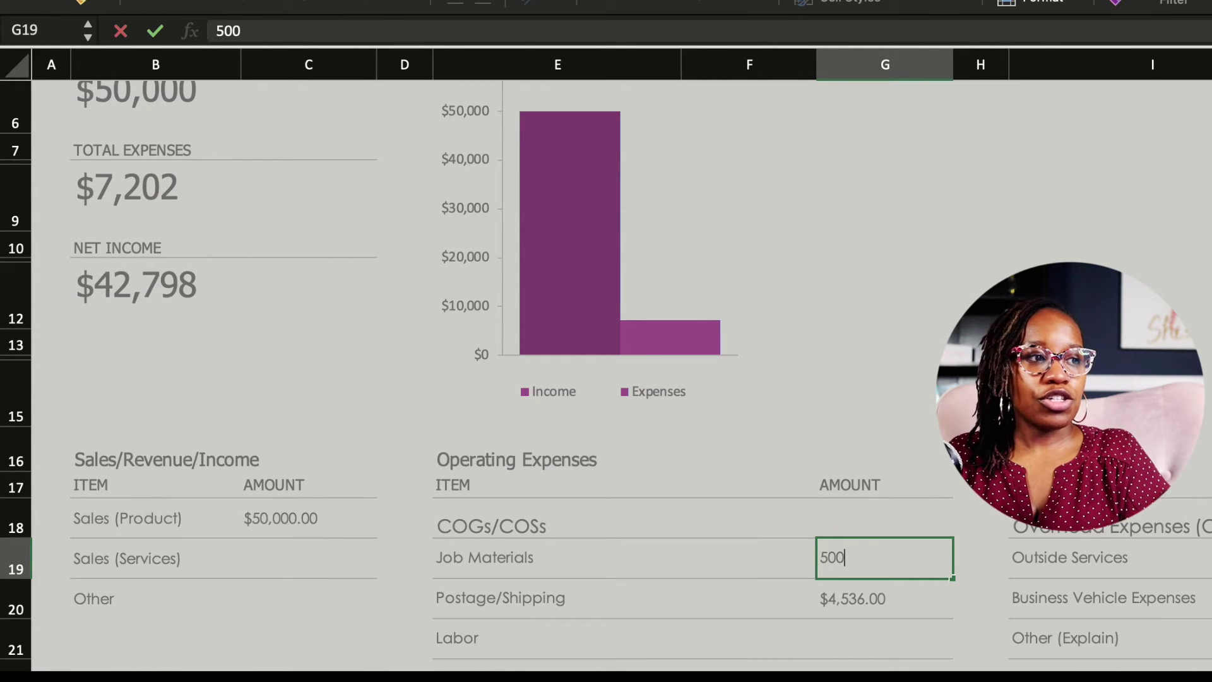
{"action": "left_click", "coordinate": [883, 638]}
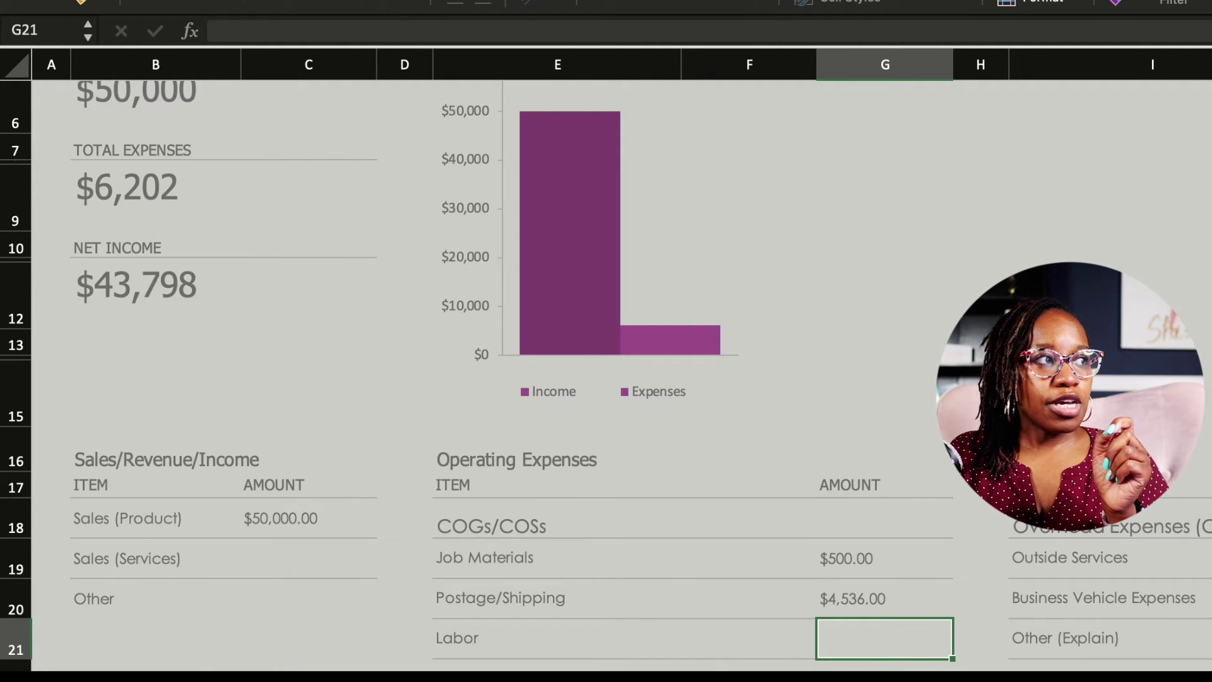
{"action": "left_click", "coordinate": [884, 599]}
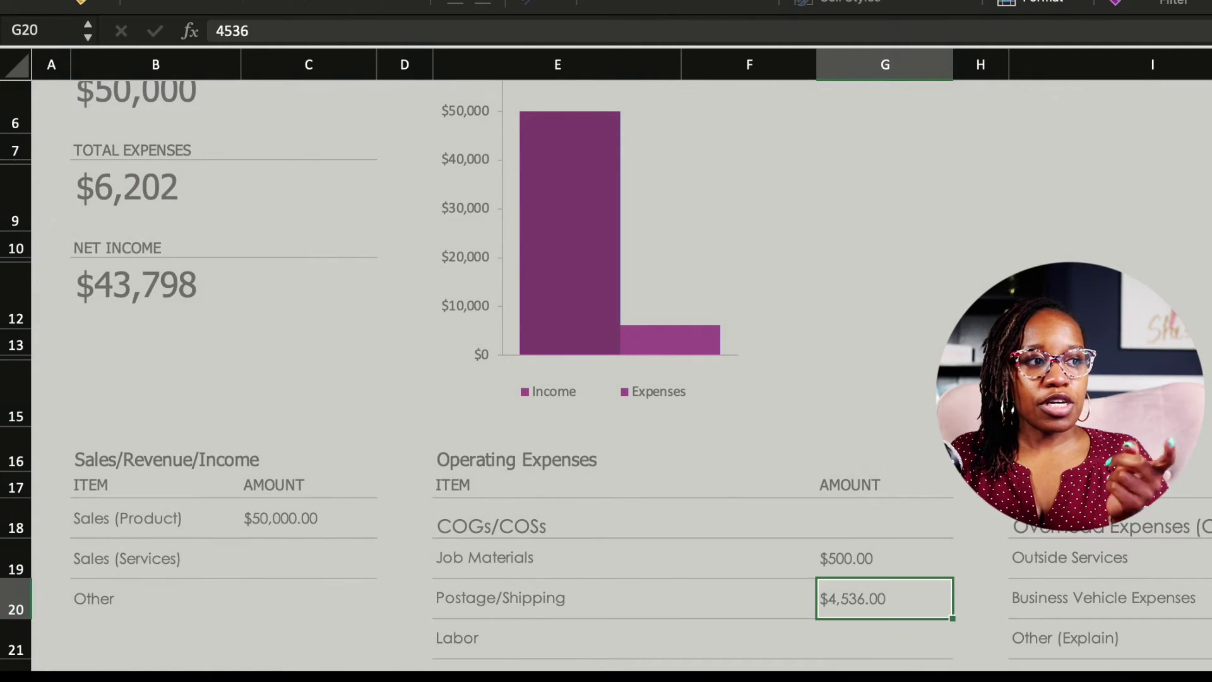
Enter 1000 as the Rent/Lease (Equipment & Machinery) amount in cell G26 and check the summary totals.
{"action": "scroll", "coordinate": [606, 369], "scroll_direction": "down", "scroll_amount": 5}
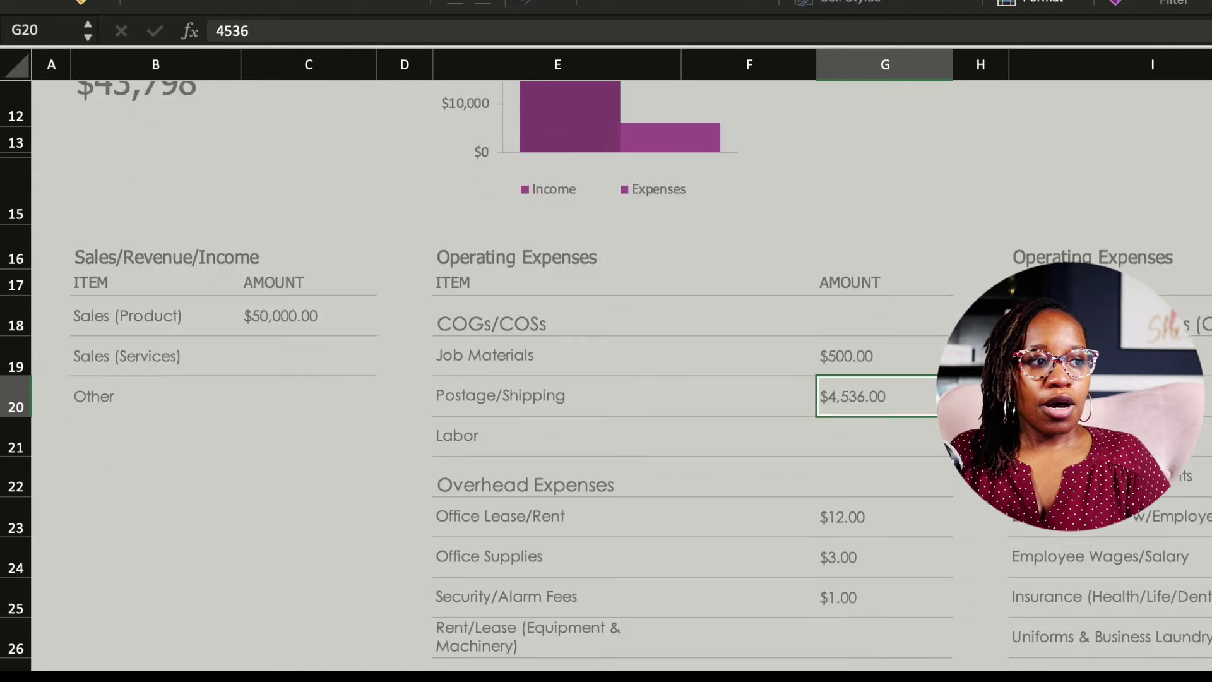
{"action": "left_click", "coordinate": [884, 596]}
{"action": "type", "text": "1000"}
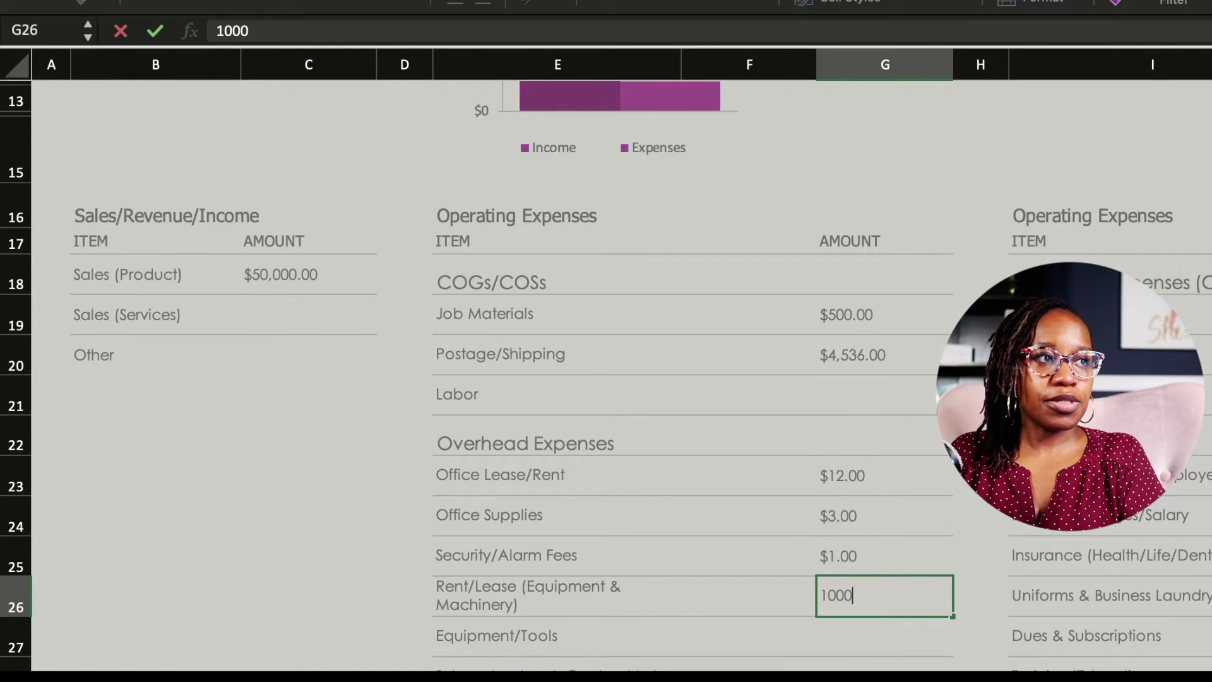
{"action": "key", "text": "Return"}
{"action": "scroll", "coordinate": [606, 370], "scroll_direction": "up", "scroll_amount": 5}
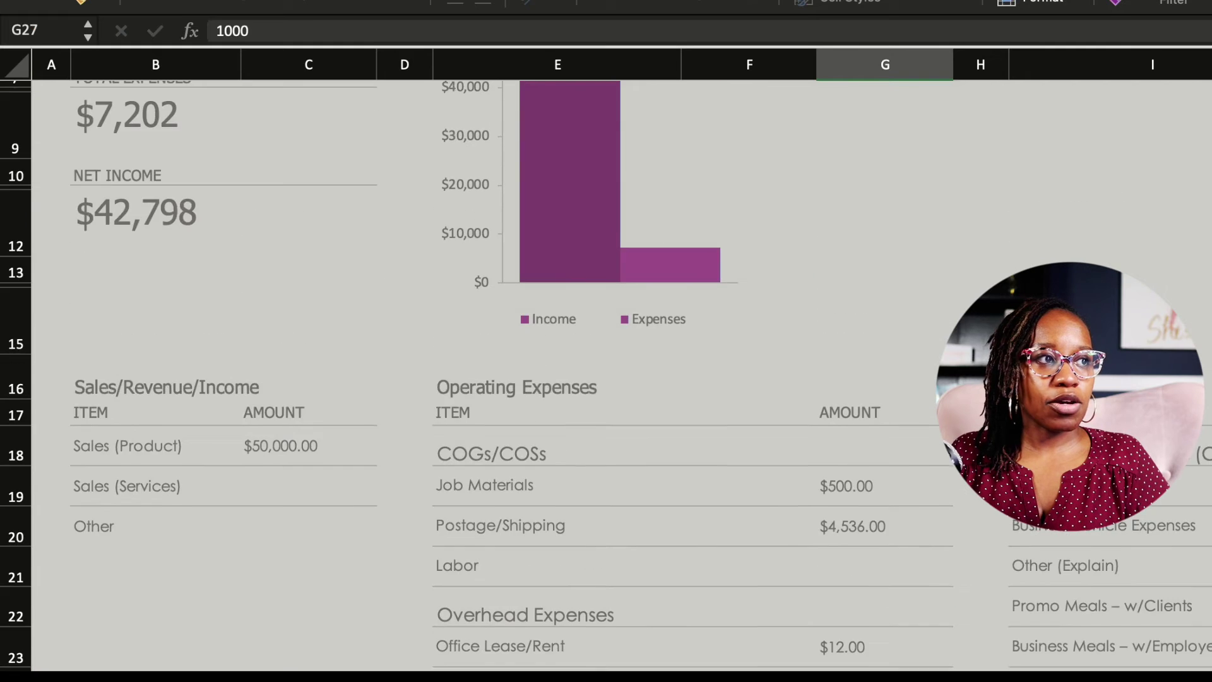
{"action": "scroll", "coordinate": [606, 369], "scroll_direction": "up", "scroll_amount": 1}
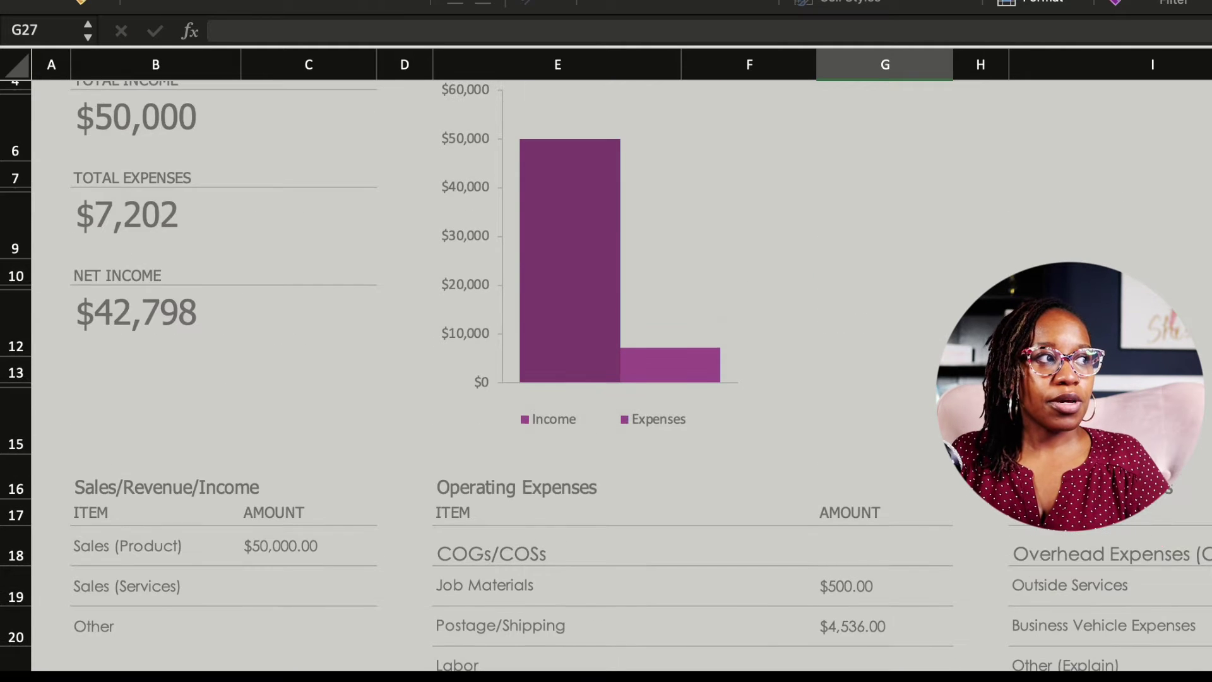
Review the overhead expense items and select the Subcontractors & Contract Labor item in cell E28.
{"action": "scroll", "coordinate": [606, 375], "scroll_direction": "down", "scroll_amount": 5}
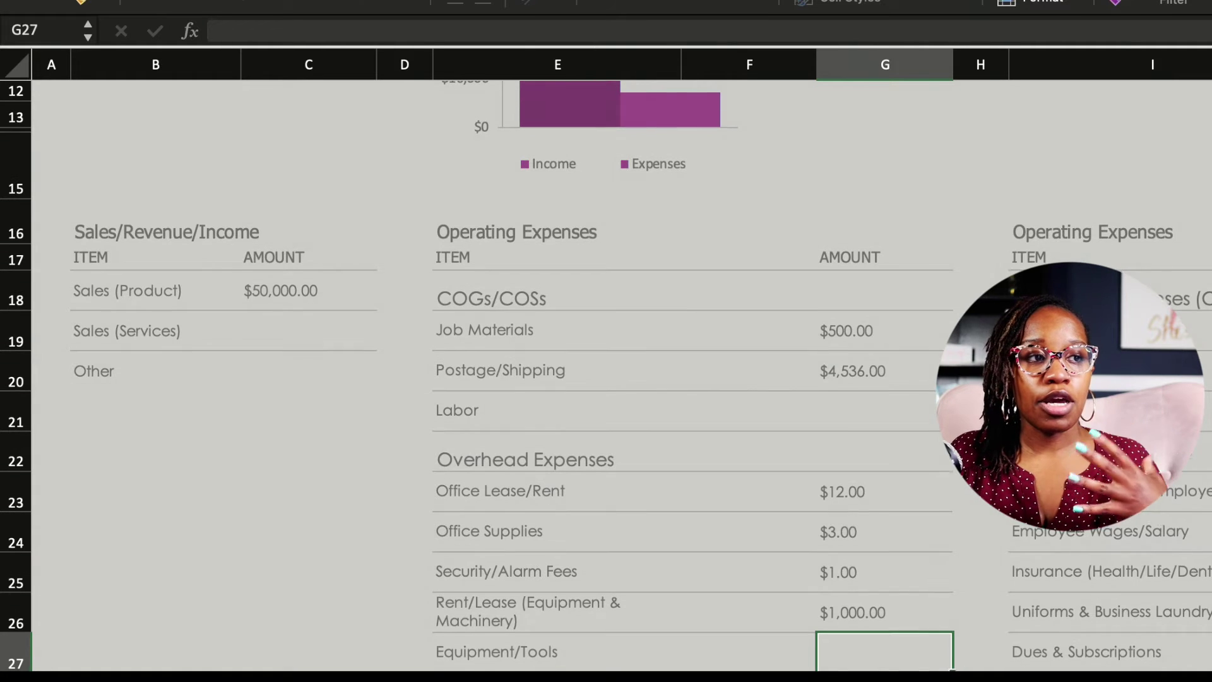
{"action": "scroll", "coordinate": [606, 375], "scroll_direction": "down", "scroll_amount": 1}
{"action": "scroll", "coordinate": [606, 375], "scroll_direction": "down", "scroll_amount": 4}
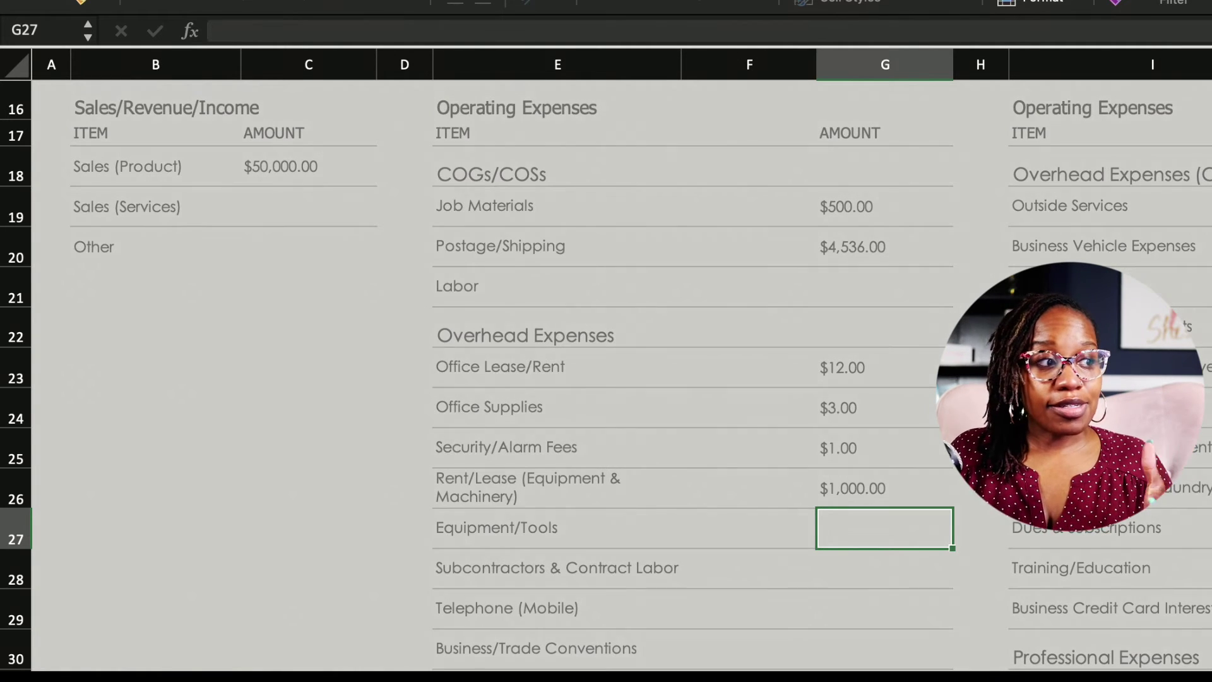
{"action": "left_click", "coordinate": [557, 568]}
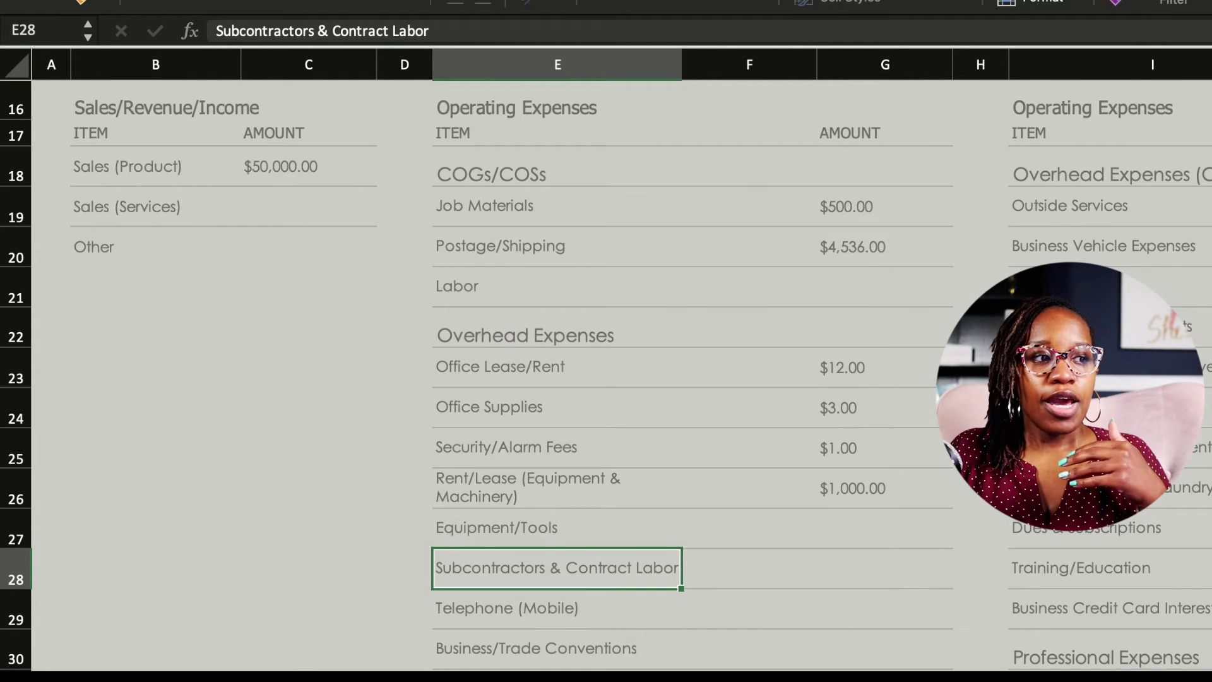
Enter 1050 as the Subcontractors & Contract Labor amount in cell G28 and check the summary and chart.
{"action": "left_click", "coordinate": [884, 568]}
{"action": "type", "text": "1050"}
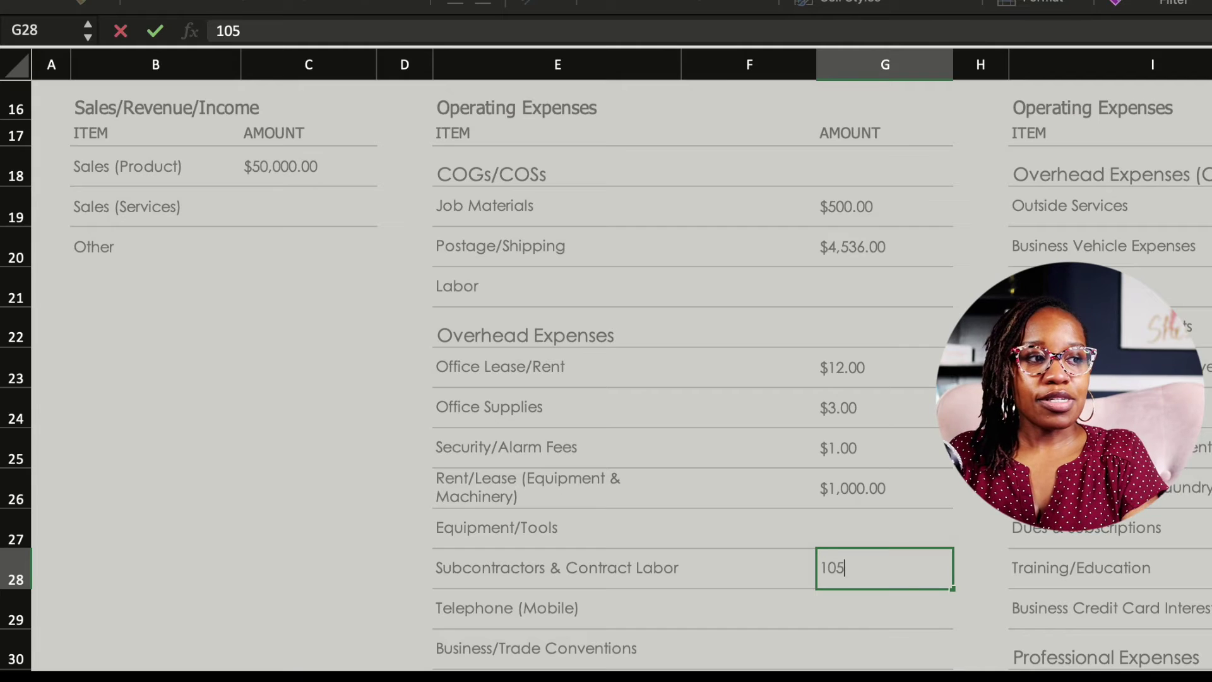
{"action": "key", "text": "Return"}
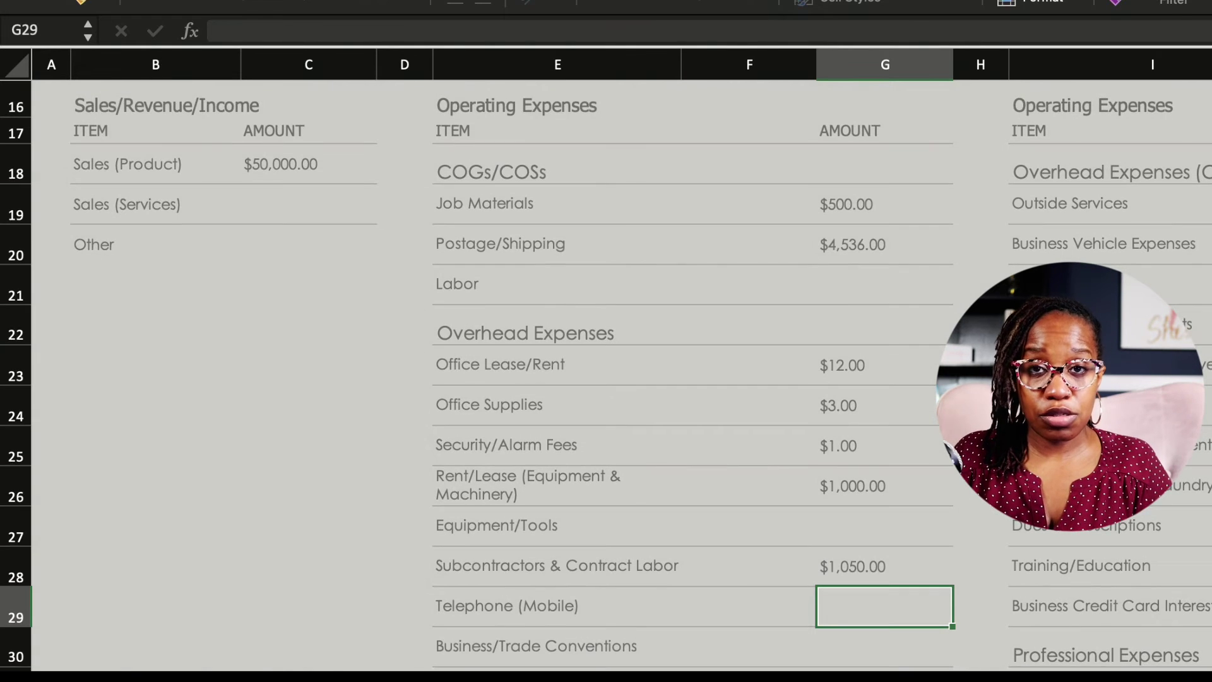
{"action": "scroll", "coordinate": [606, 375], "scroll_direction": "down", "scroll_amount": 1}
{"action": "scroll", "coordinate": [606, 376], "scroll_direction": "up", "scroll_amount": 4}
{"action": "scroll", "coordinate": [606, 375], "scroll_direction": "up", "scroll_amount": 3}
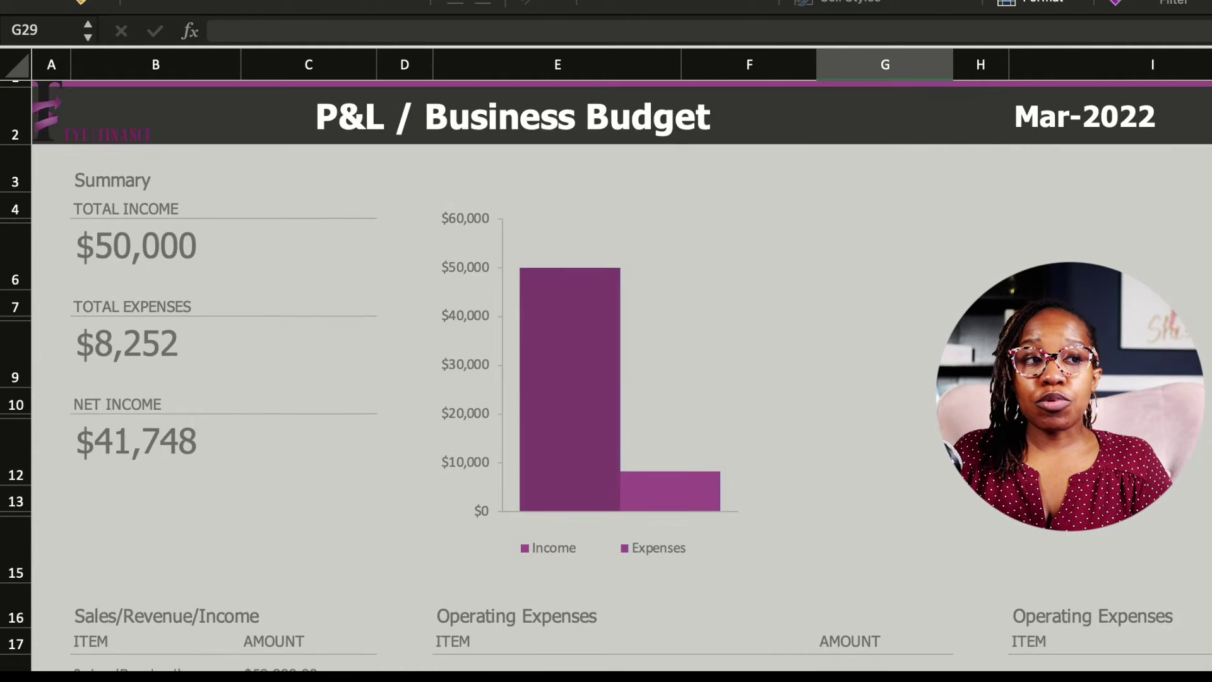
Enter 5000 as the Business/Trade Conventions amount in cell G30 and check the summary totals and chart.
{"action": "scroll", "coordinate": [606, 376], "scroll_direction": "down", "scroll_amount": 5}
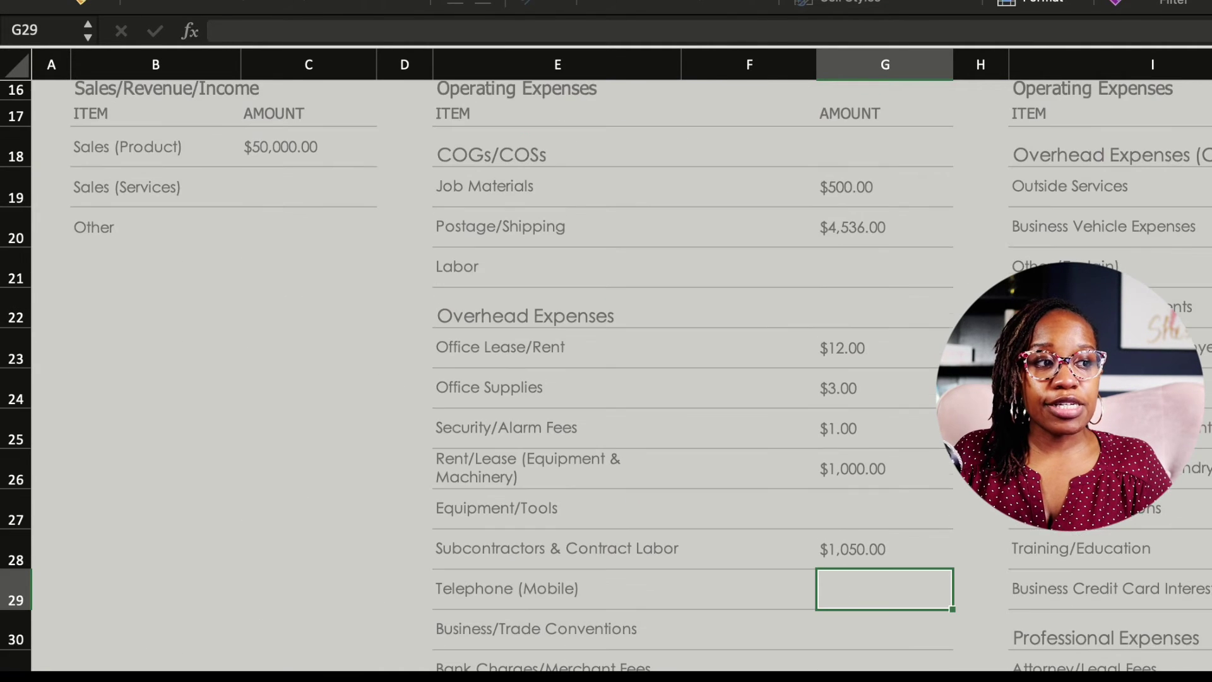
{"action": "scroll", "coordinate": [606, 376], "scroll_direction": "down", "scroll_amount": 1}
{"action": "left_click", "coordinate": [884, 555]}
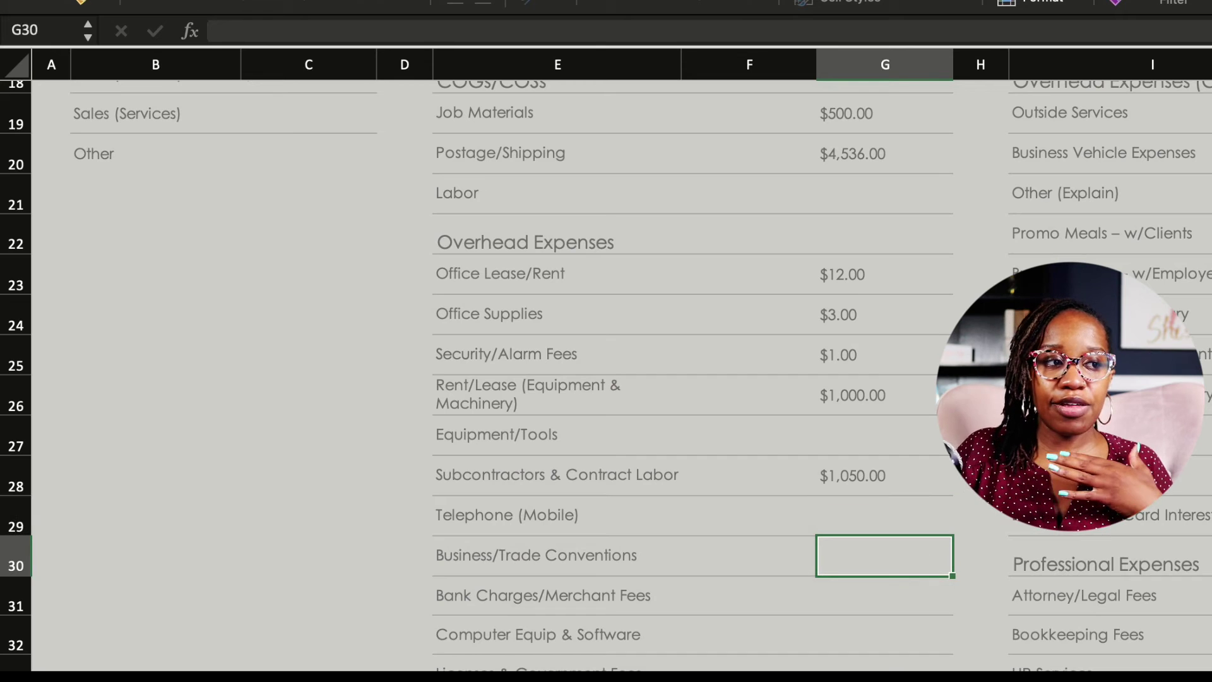
{"action": "type", "text": "5000"}
{"action": "key", "text": "Return"}
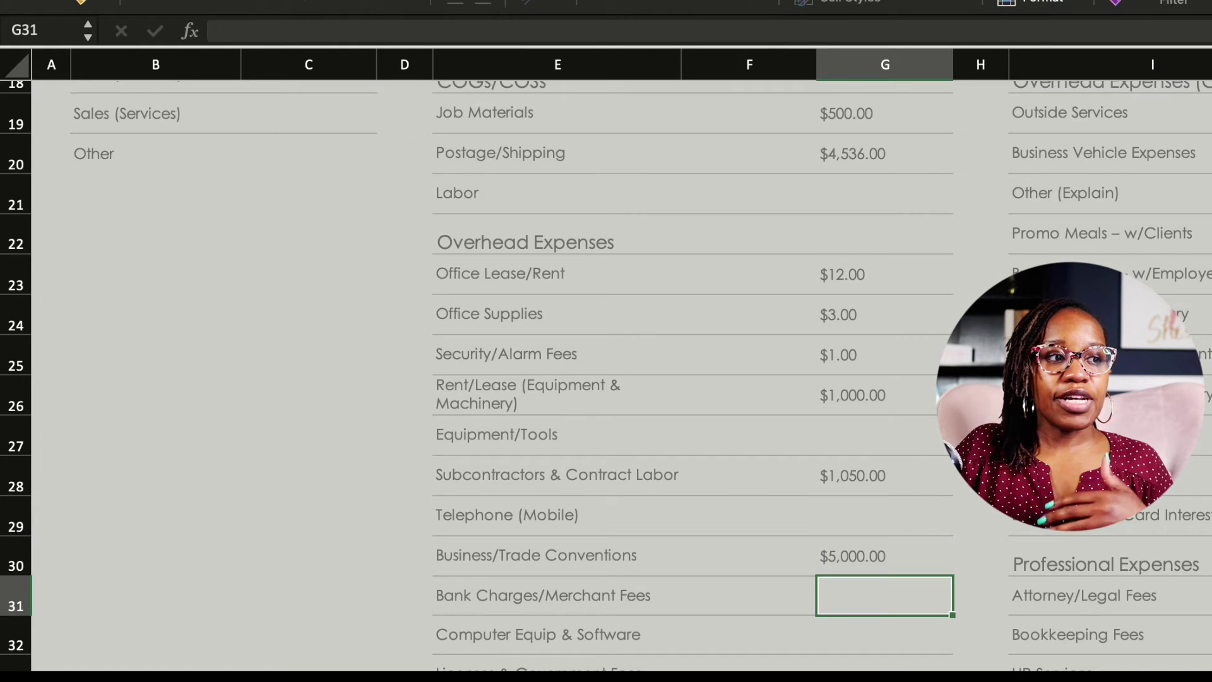
{"action": "scroll", "coordinate": [606, 376], "scroll_direction": "up", "scroll_amount": 2}
{"action": "scroll", "coordinate": [606, 375], "scroll_direction": "up", "scroll_amount": 6}
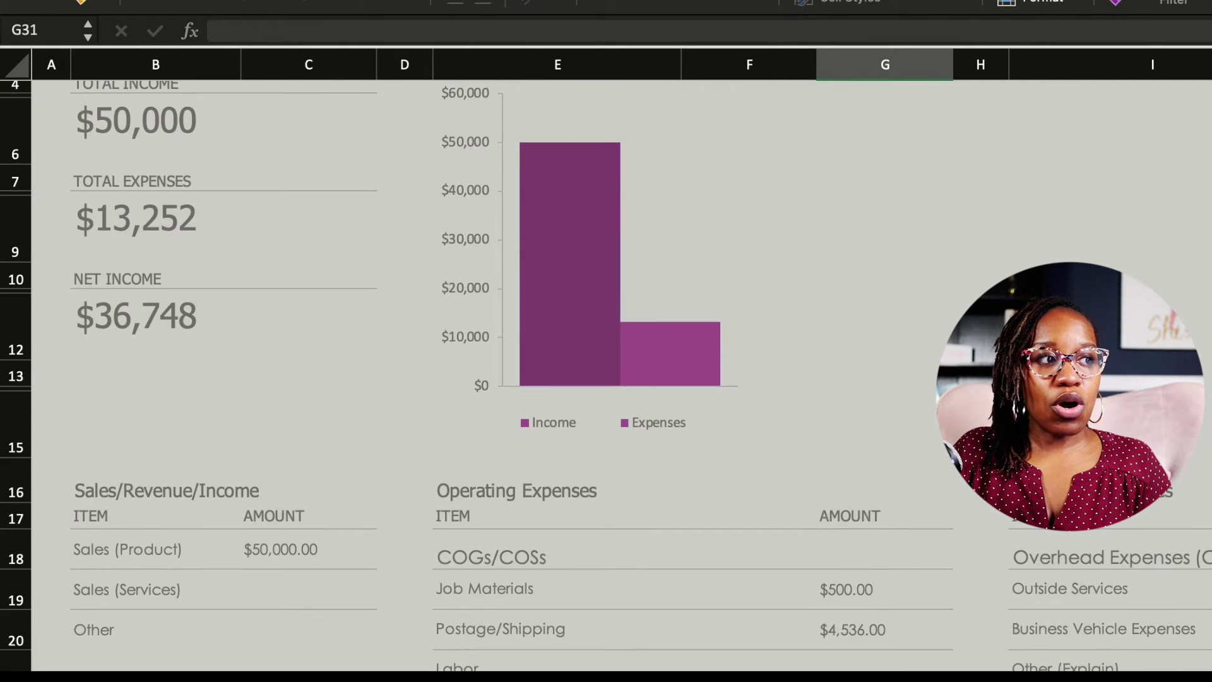